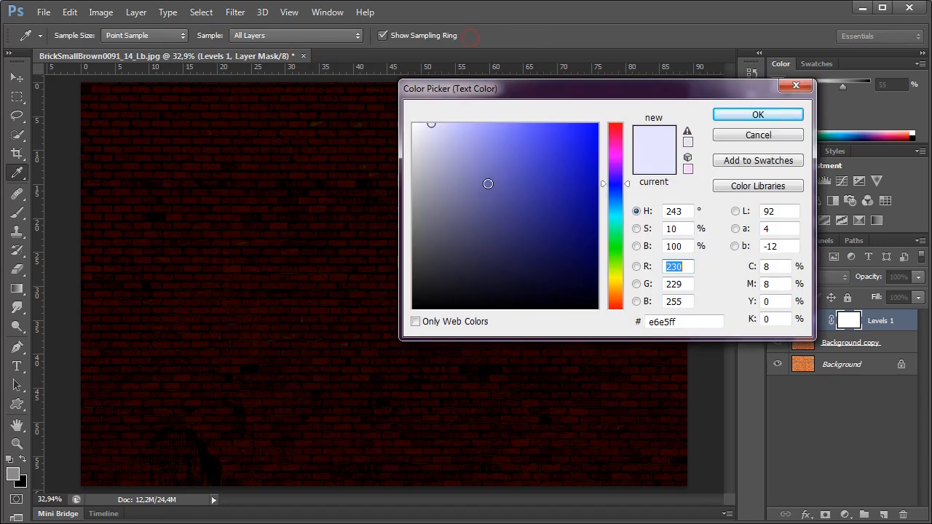
- Set the text colour to blue 5b53ff and add the text "Love Me" on the brick wall
mouse_move(491, 183)
left_mouse_down()
mouse_move(572, 118)
mouse_move(535, 122)
left_mouse_up()
left_click(728, 115)
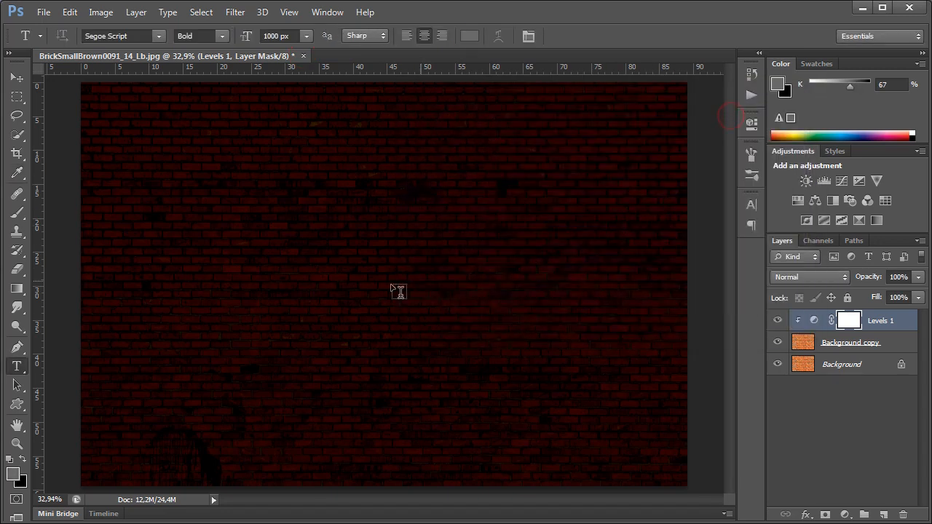
left_click(182, 312)
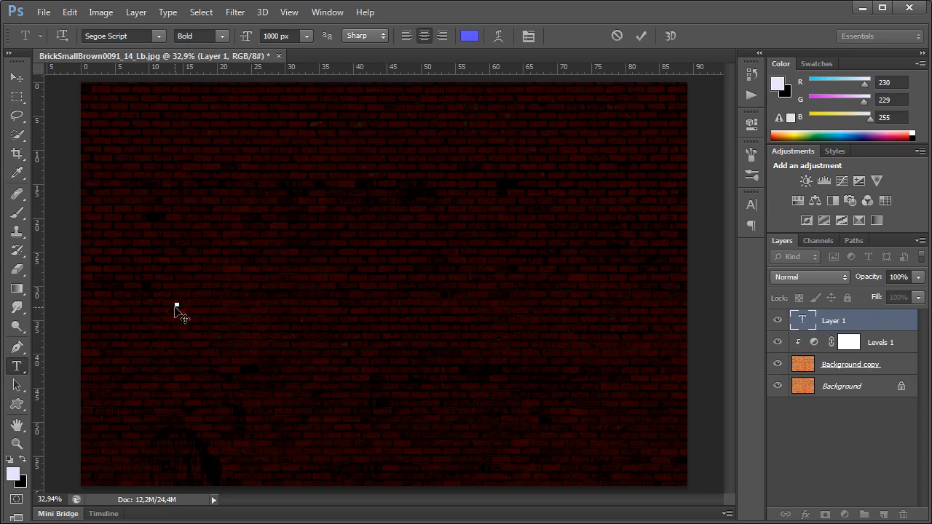
type("Love")
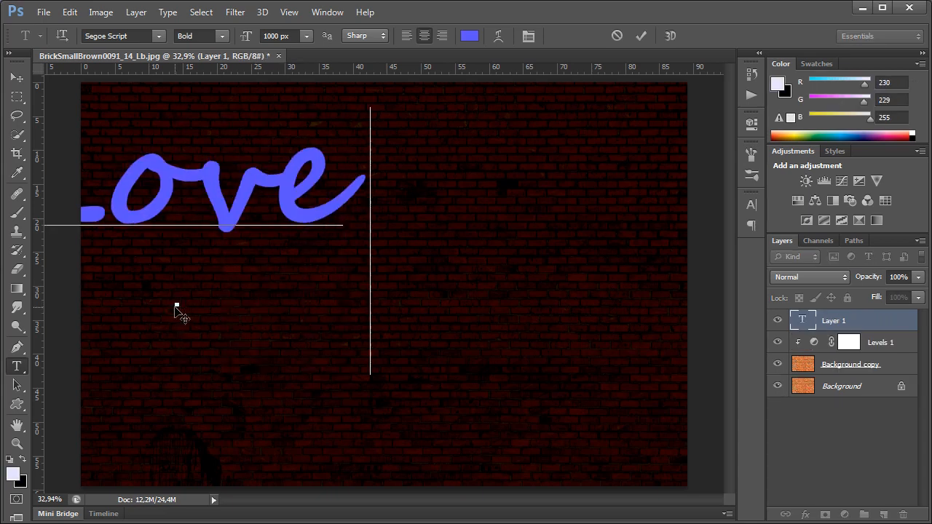
type(" Me")
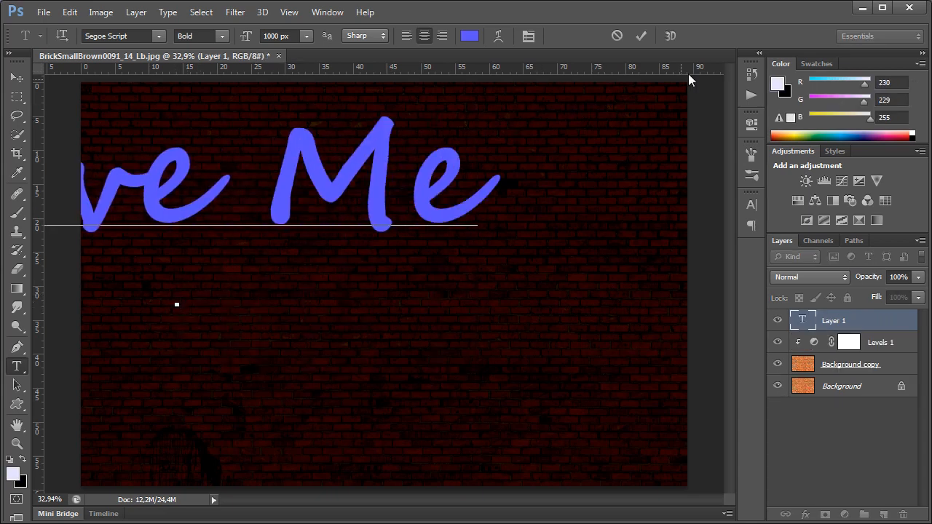
left_click(644, 37)
- Move the "Love Me" text to the middle of the wall and free-transform it to about 69% width and 160% height
left_click(13, 80)
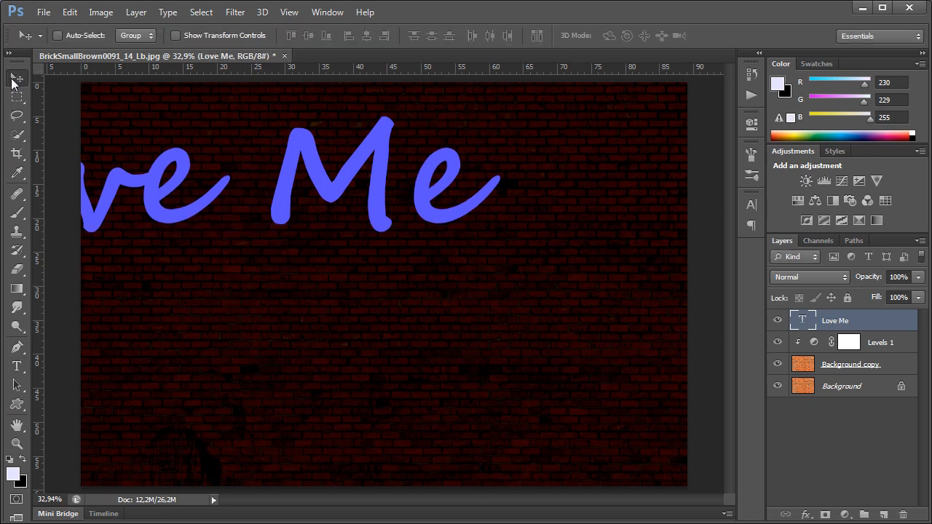
left_click_drag(148, 188, 323, 261)
left_click(67, 18)
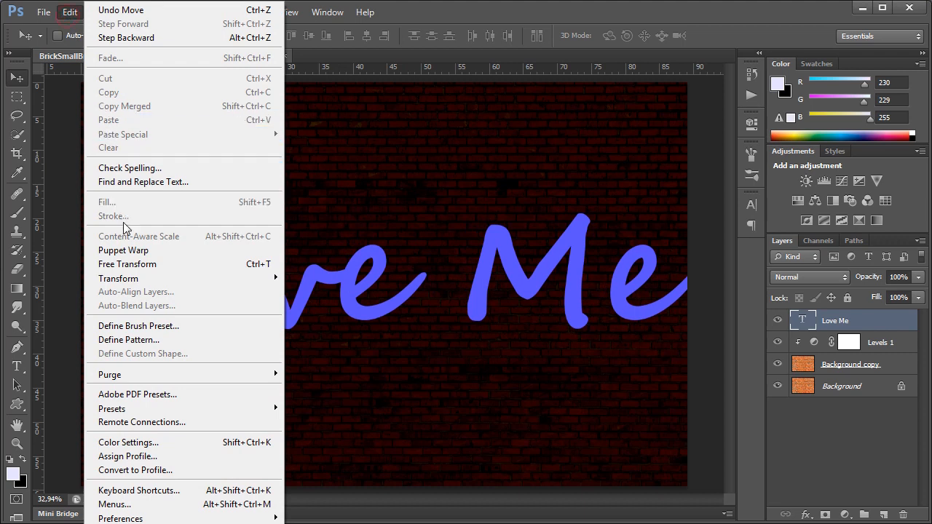
left_click(130, 264)
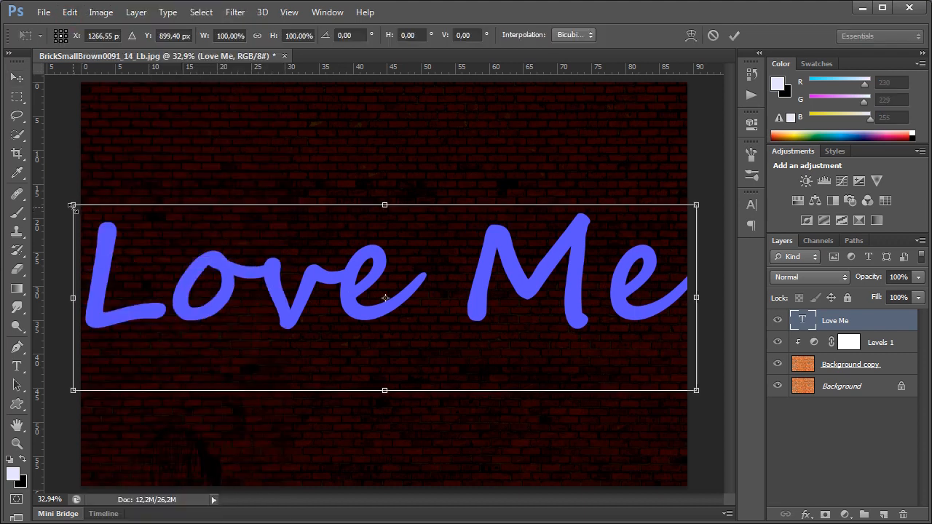
left_click_drag(73, 206, 172, 234)
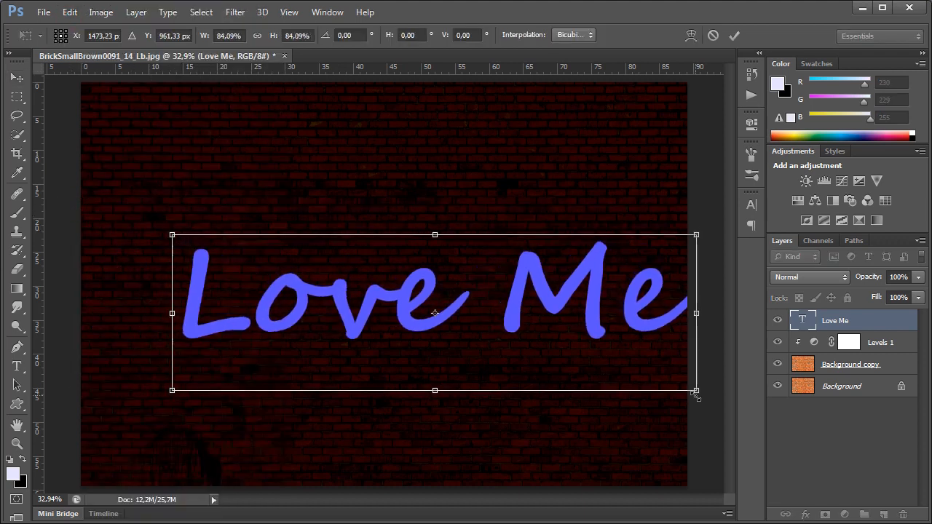
left_click_drag(695, 391, 609, 364)
left_click_drag(391, 233, 388, 144)
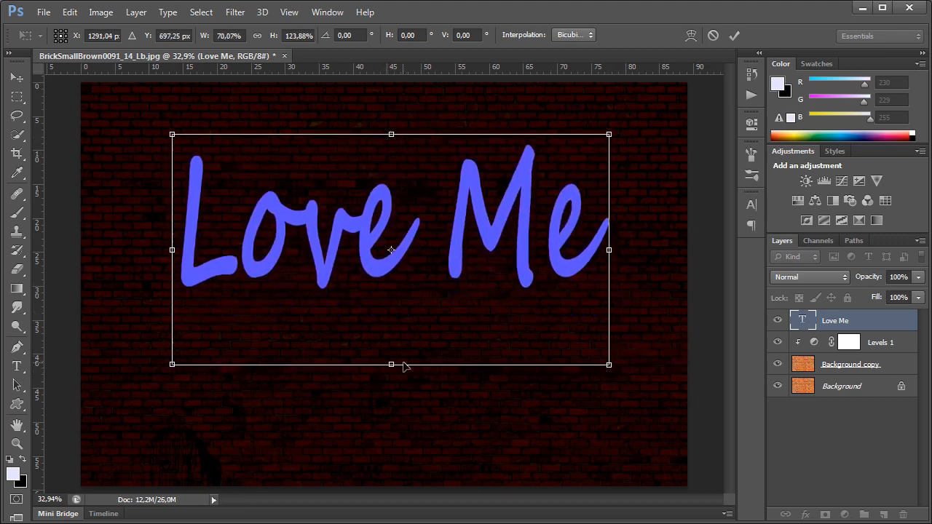
left_click_drag(392, 363, 391, 433)
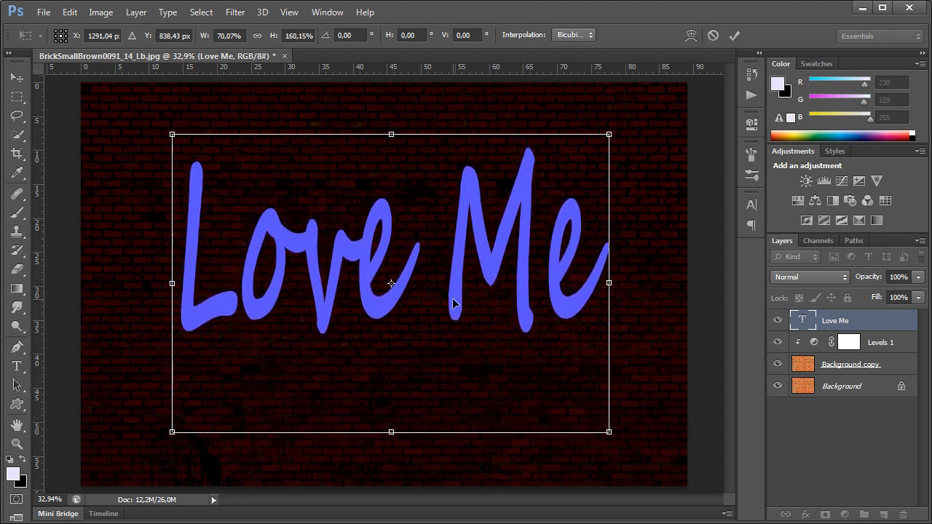
left_click_drag(454, 306, 445, 317)
left_click_drag(163, 297, 171, 295)
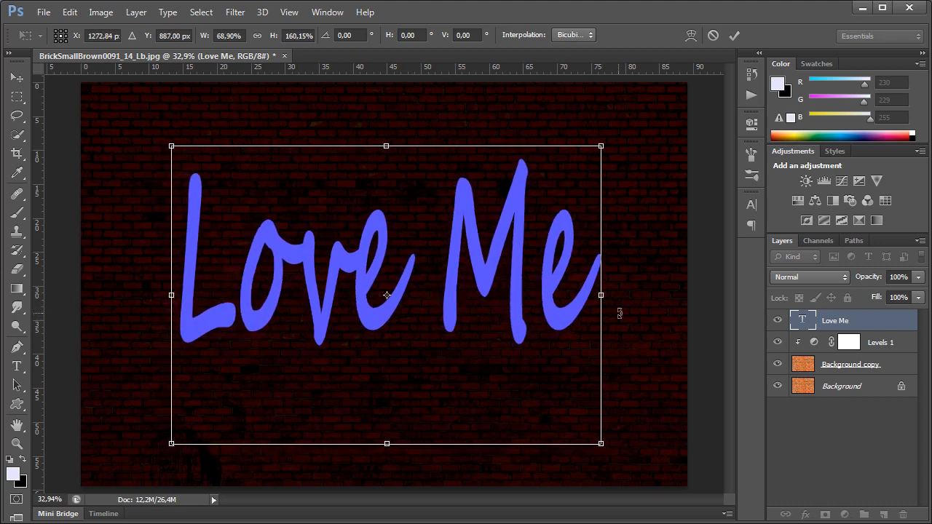
left_click(735, 35)
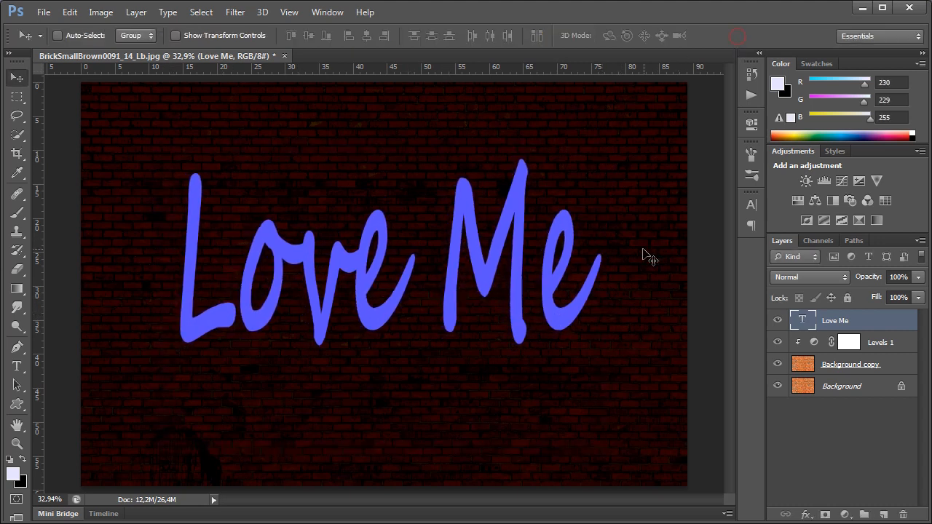
- Rasterize the "Love Me" text layer
left_click(138, 12)
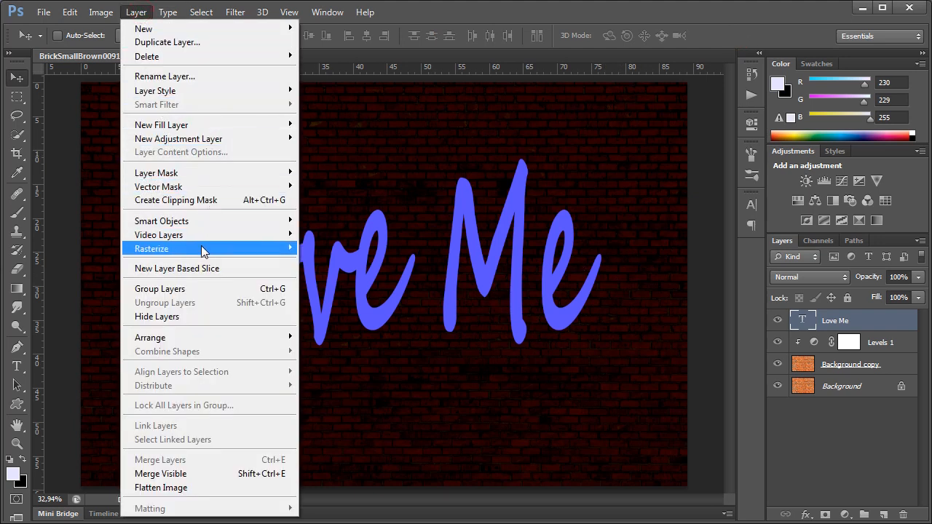
mouse_move(204, 248)
left_click(334, 246)
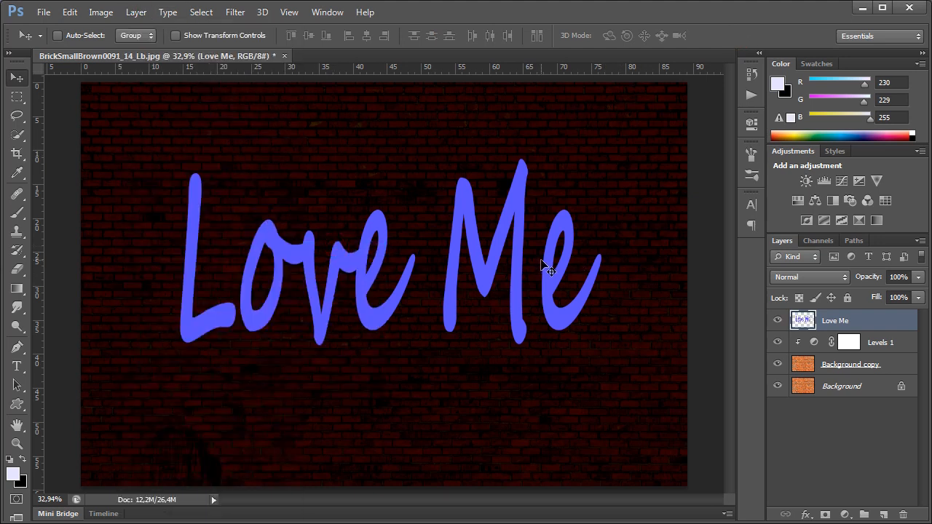
- Select the pixels of the "Love Me" layer and contract the selection by 12 pixels
right_click(803, 322)
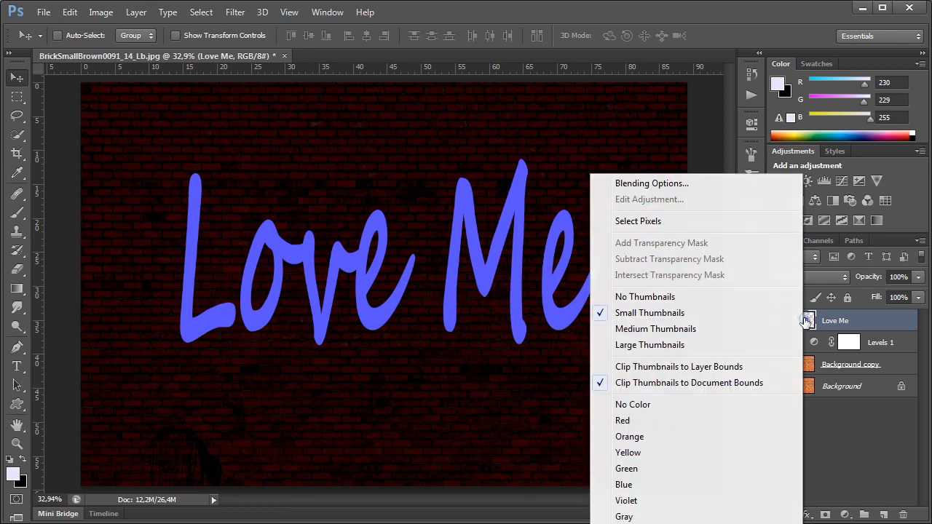
left_click(648, 220)
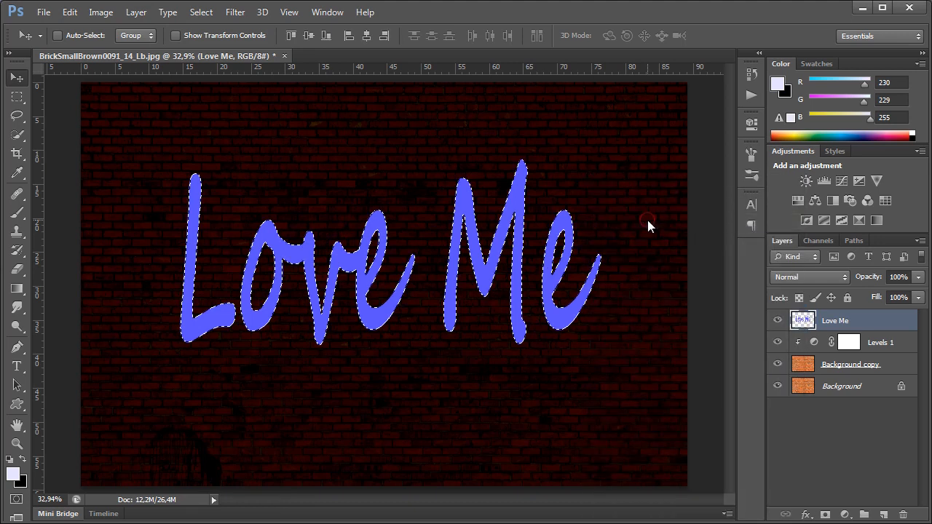
left_click(201, 12)
mouse_move(228, 174)
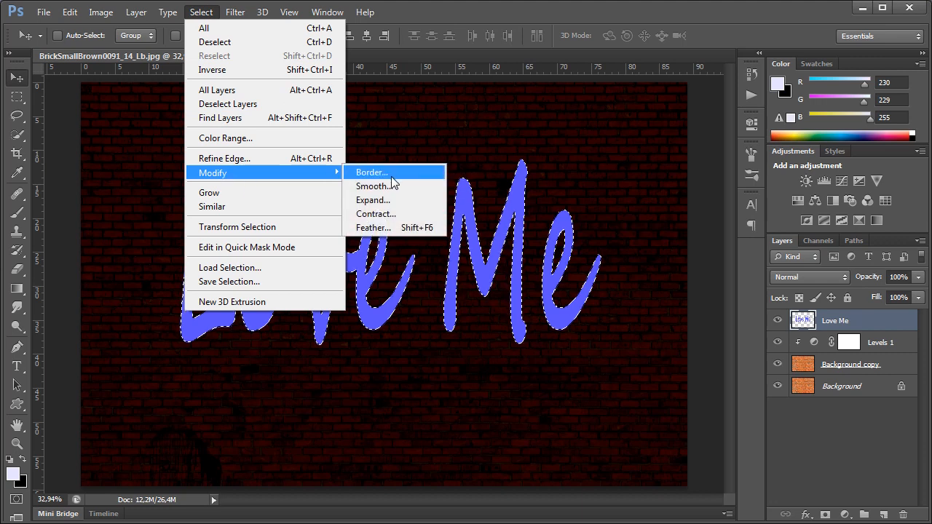
left_click(375, 214)
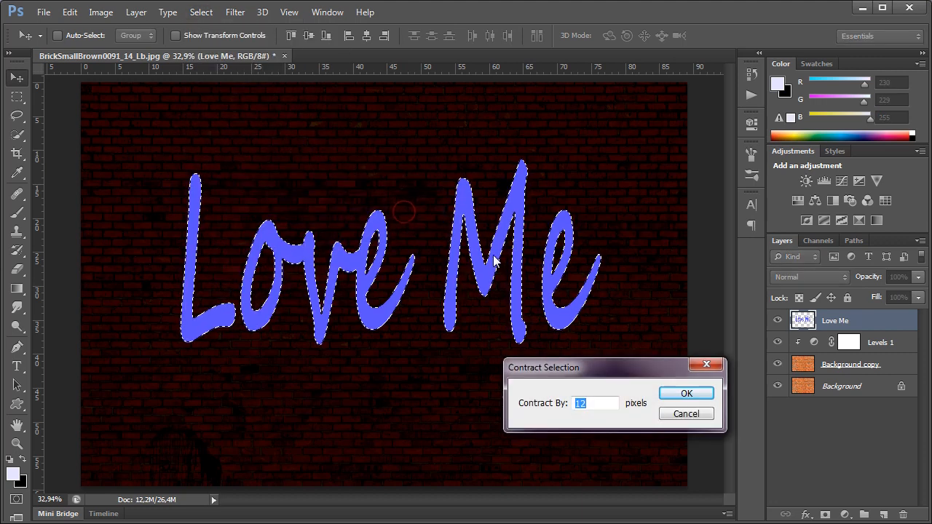
left_click(599, 402)
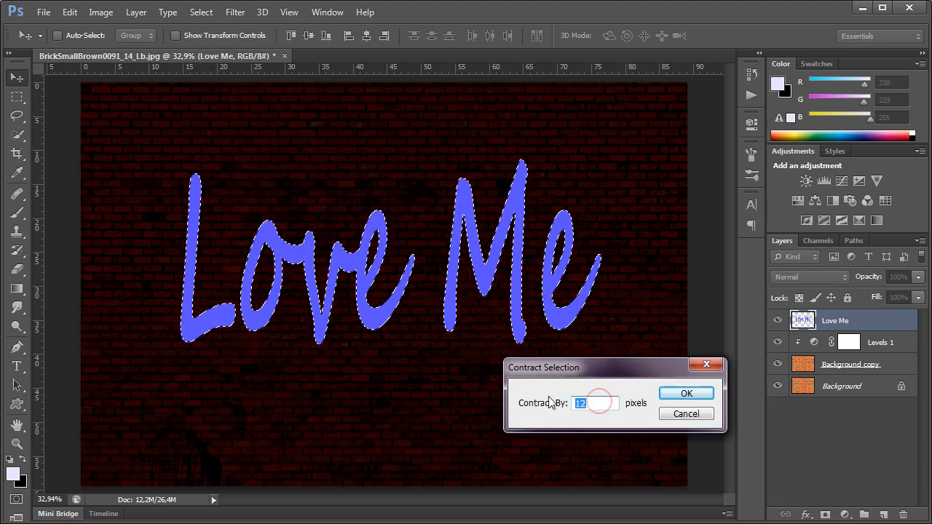
left_click(695, 397)
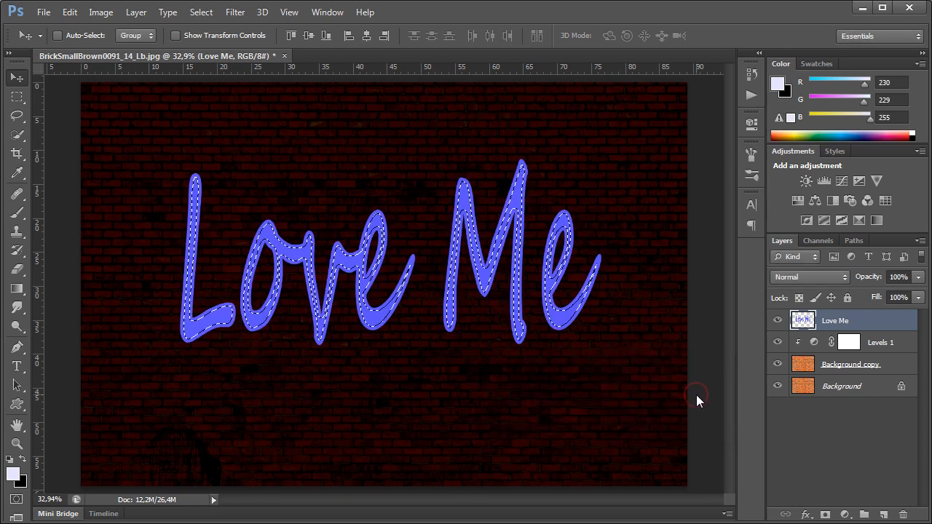
- Clear the selected inside of the letters so only their outlines are left, and deselect
left_click(70, 11)
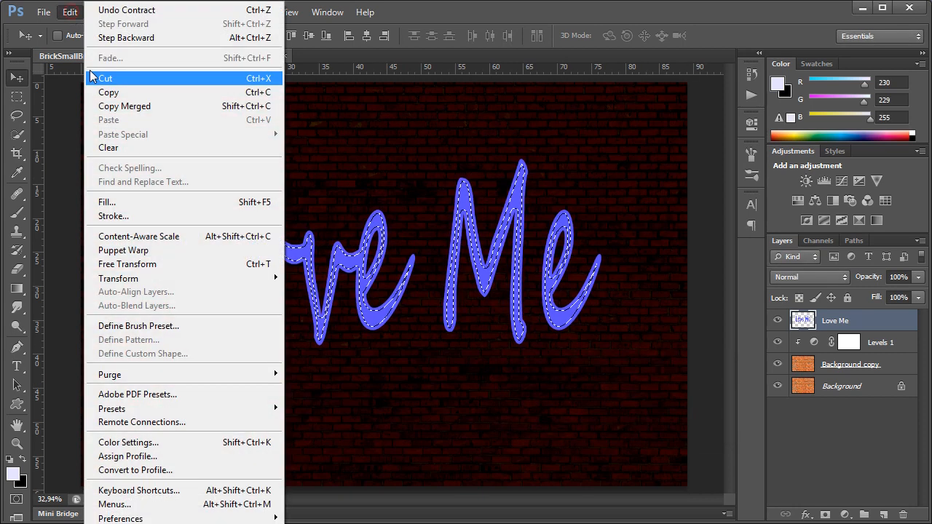
left_click(109, 148)
left_click(201, 12)
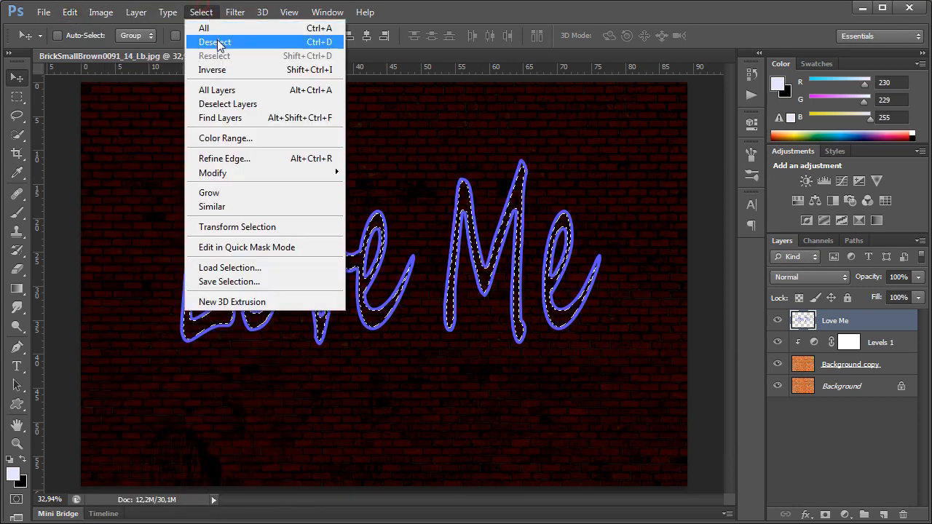
left_click(229, 42)
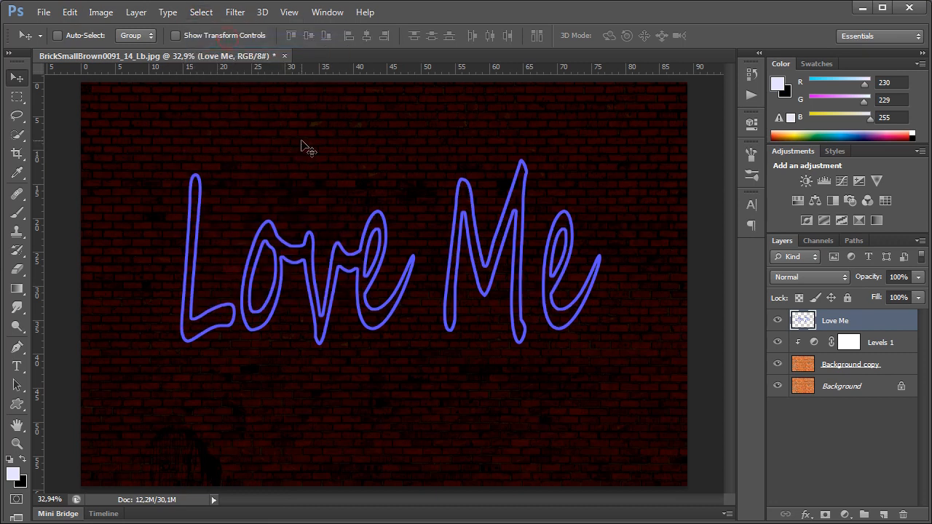
- Copy the hex code of the text colour from its colour picker and leave the colour as it is
left_click(16, 366)
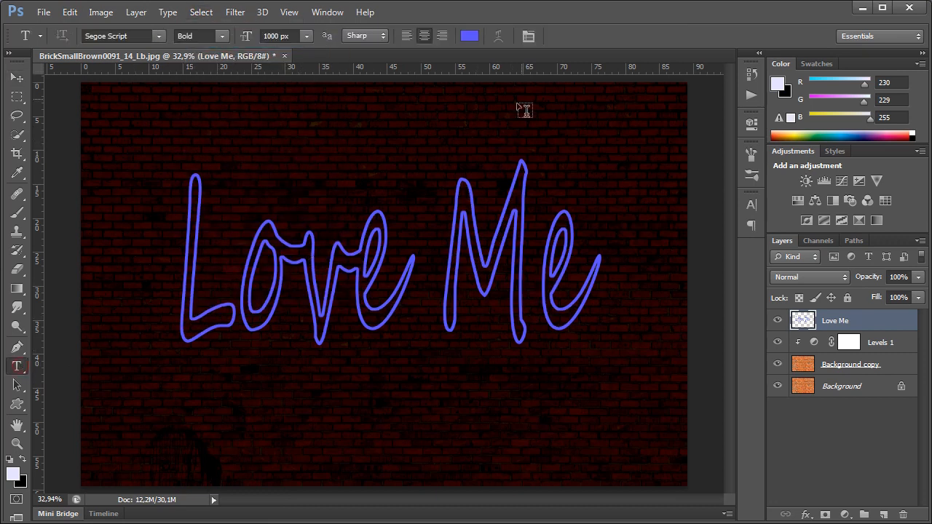
left_click(469, 37)
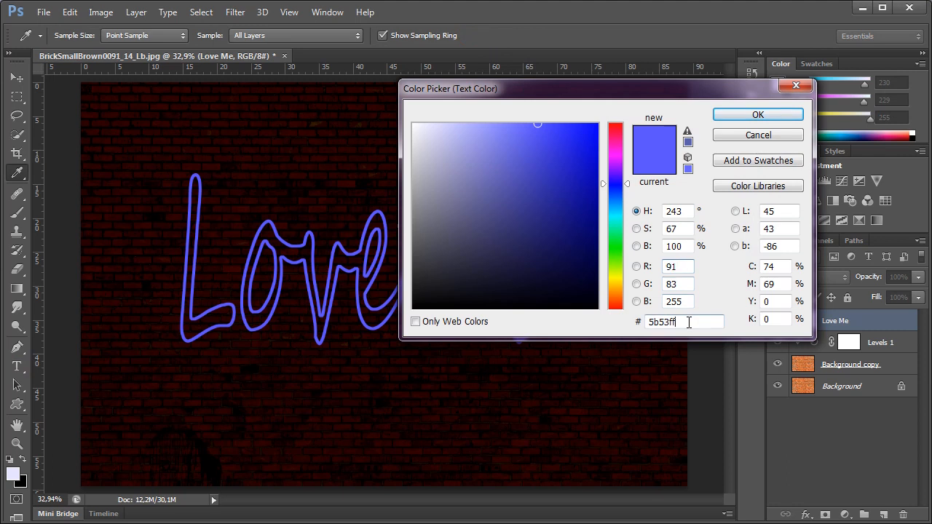
left_click_drag(689, 321, 640, 322)
right_click(658, 322)
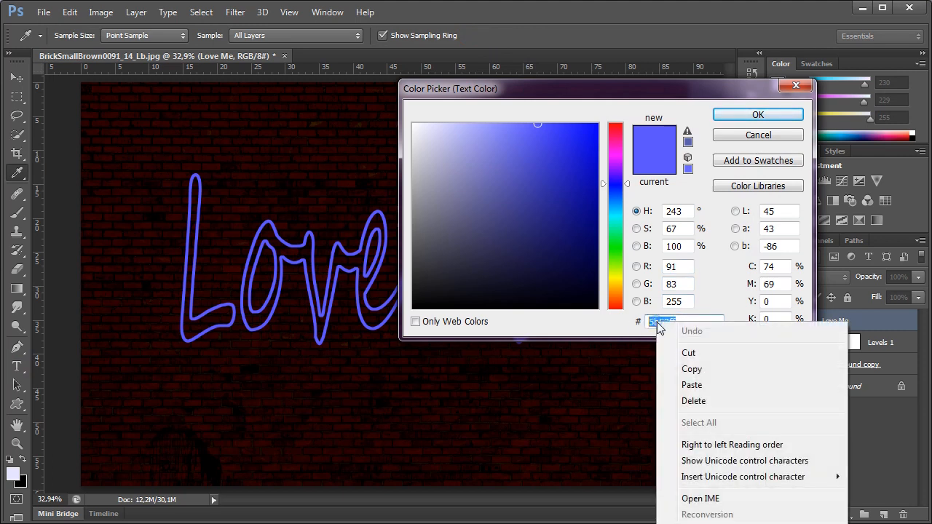
left_click(682, 368)
left_click(758, 135)
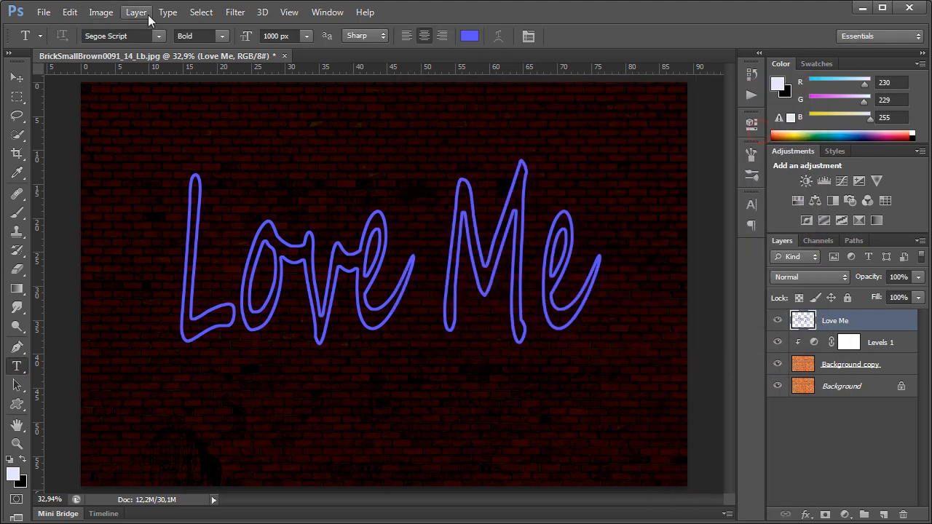
- Add an Outer Glow layer style to the "Love Me" layer
left_click(137, 12)
mouse_move(183, 91)
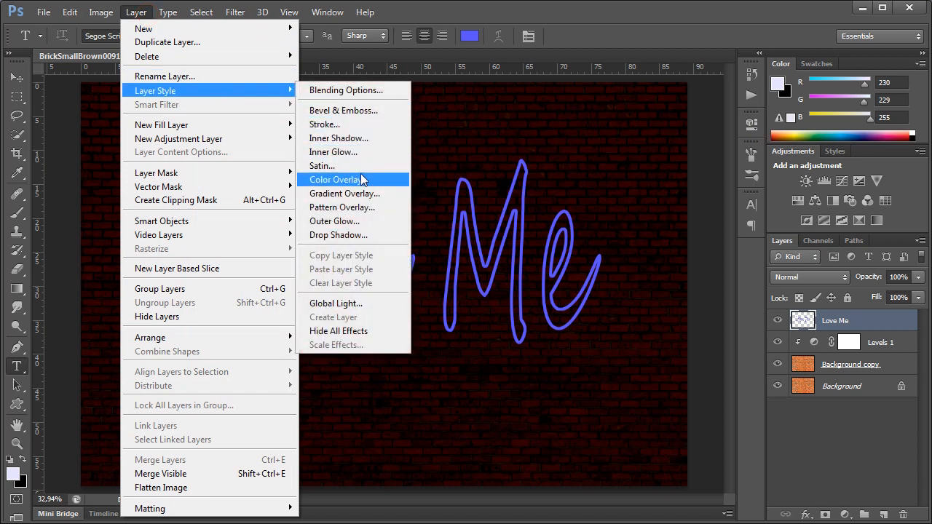
left_click(359, 223)
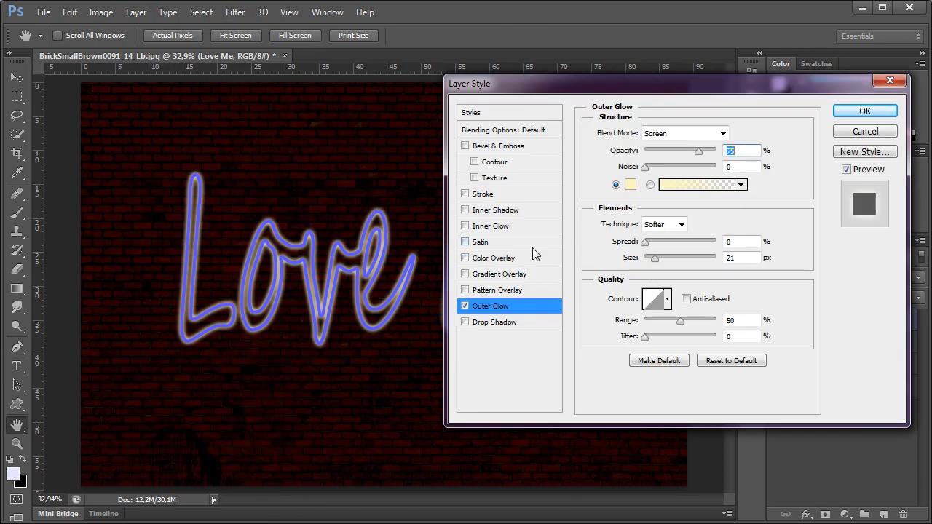
- Enable Inner Glow for the lettering and paste 5b53ff as its glow colour
left_click(514, 225)
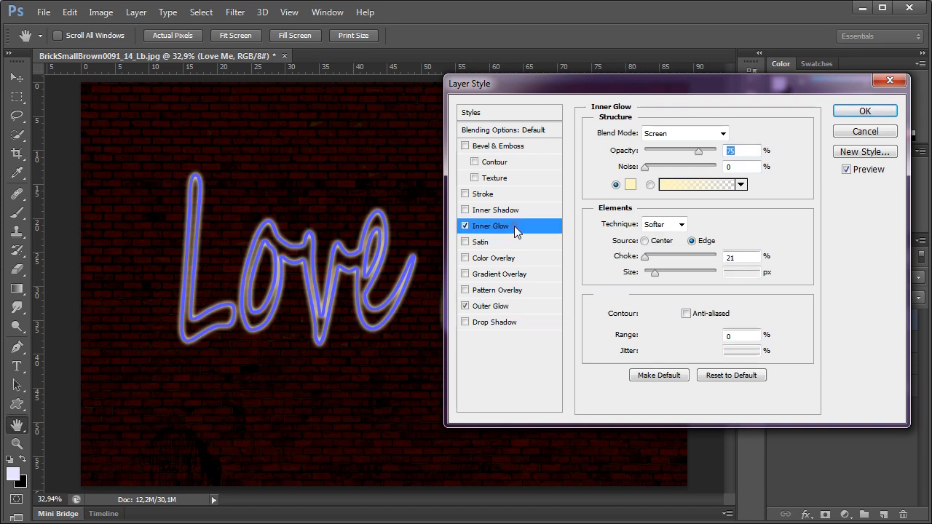
left_click(630, 187)
left_click_drag(700, 321, 661, 321)
right_click(661, 321)
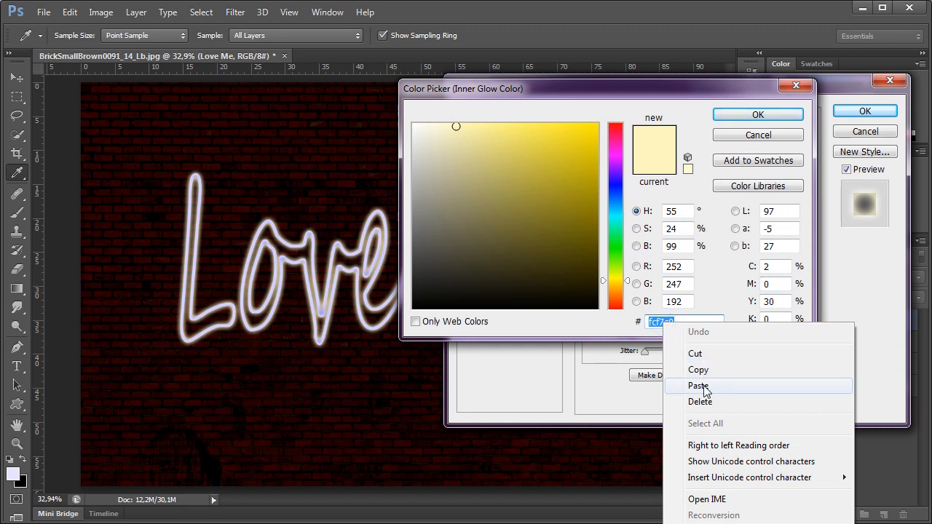
left_click(704, 385)
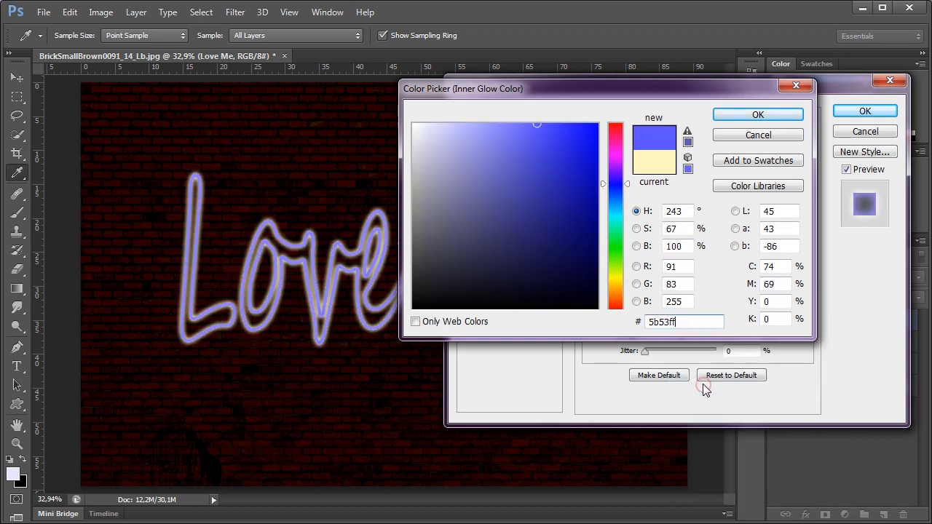
left_click(740, 116)
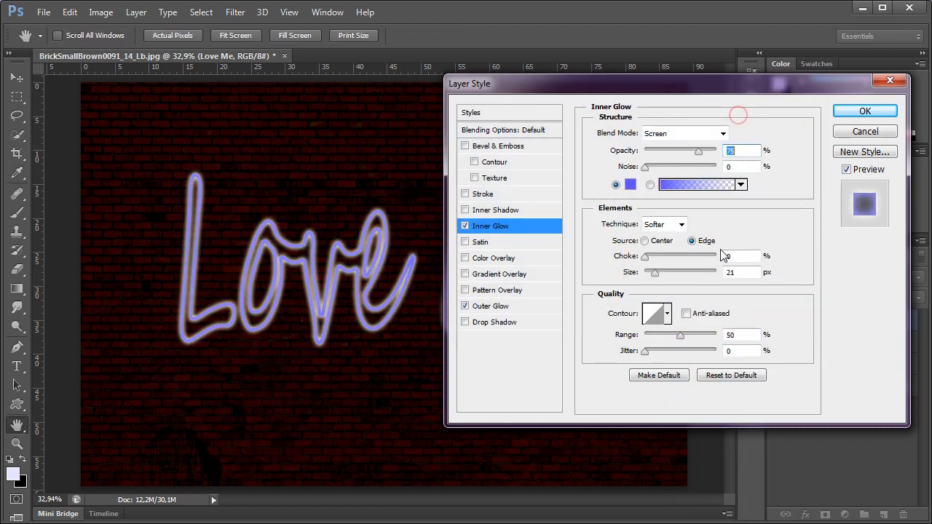
- Set the Outer Glow colour to the saturated blue 281dff, with a spread of 7% and a size of 32 px
left_click(501, 306)
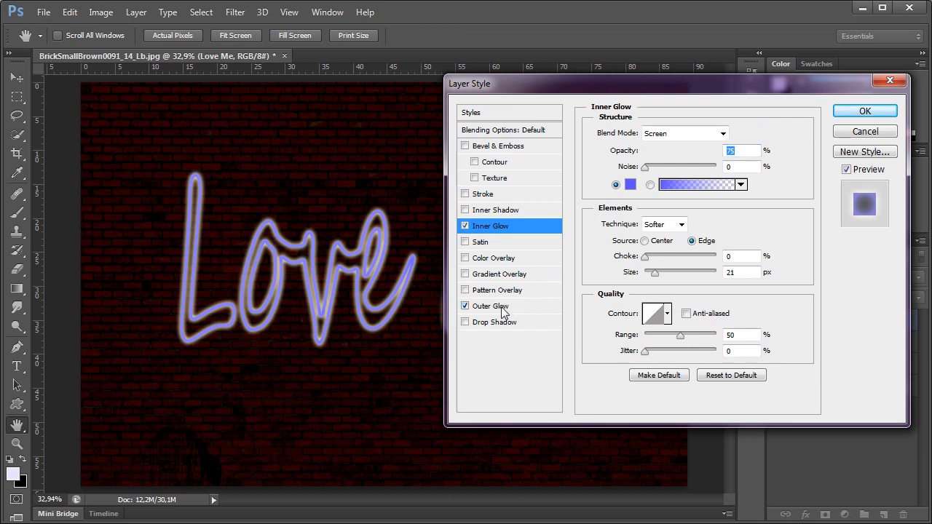
left_click(631, 185)
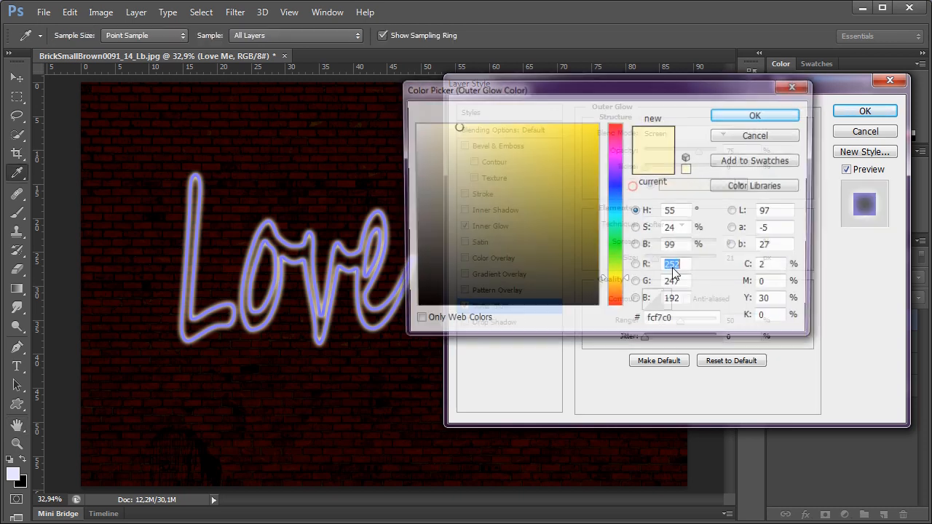
left_click_drag(695, 321, 626, 321)
right_click(659, 323)
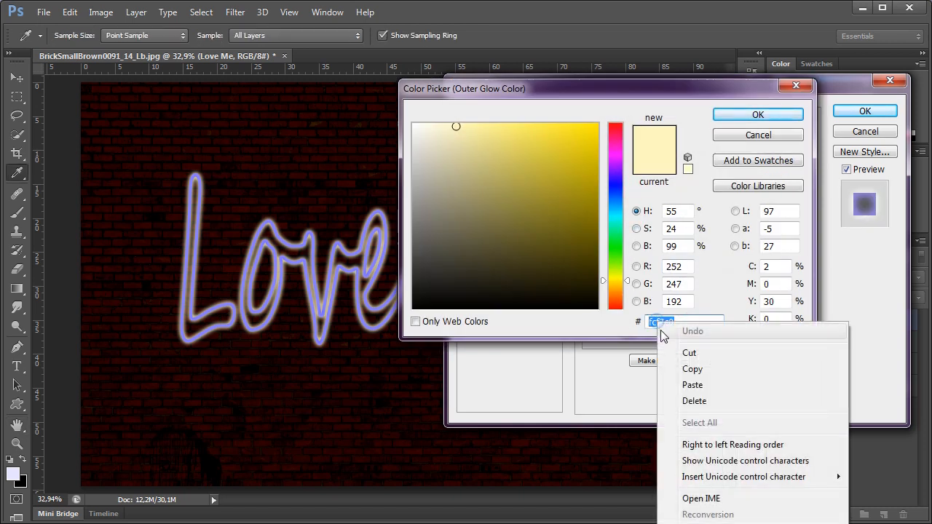
left_click(686, 384)
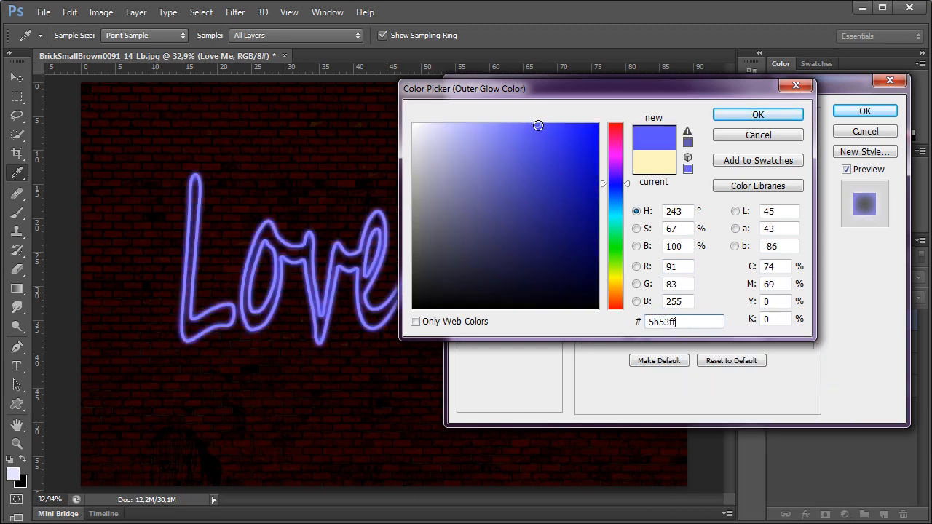
left_click_drag(538, 125, 598, 126)
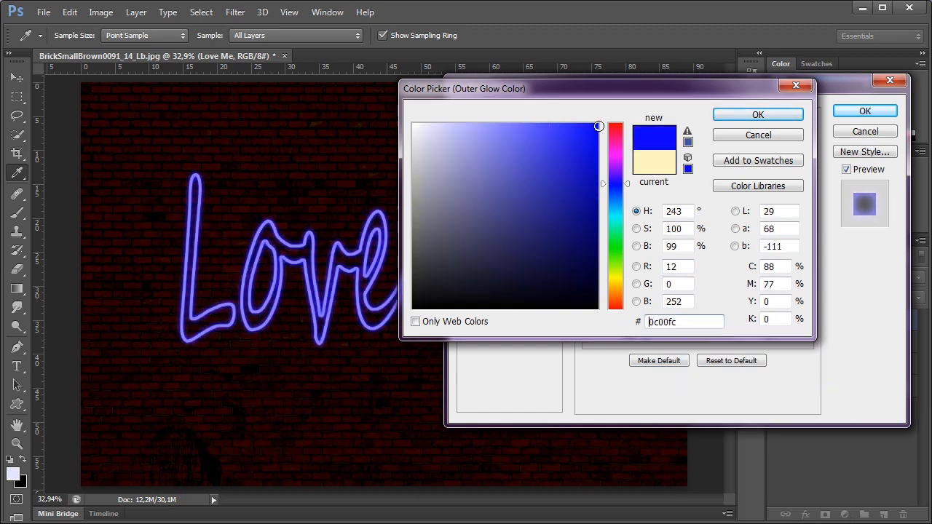
left_click(577, 125)
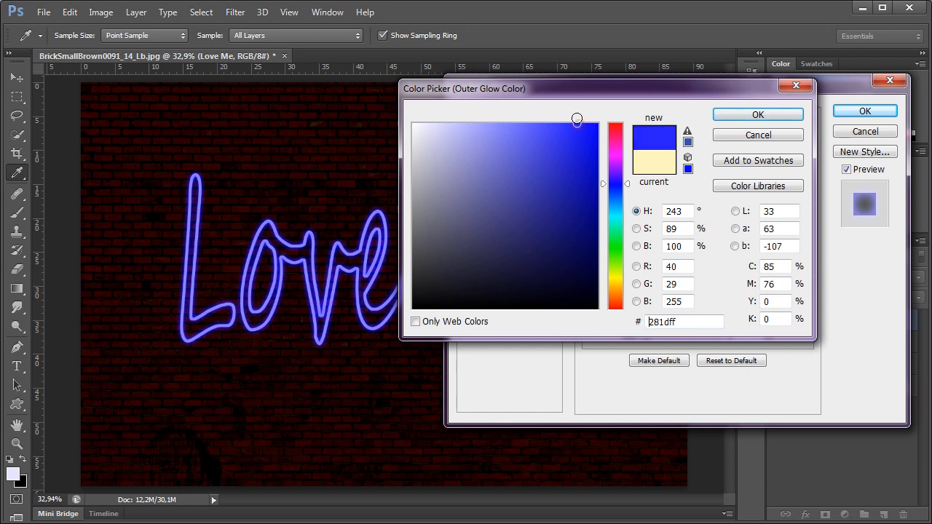
left_click(750, 117)
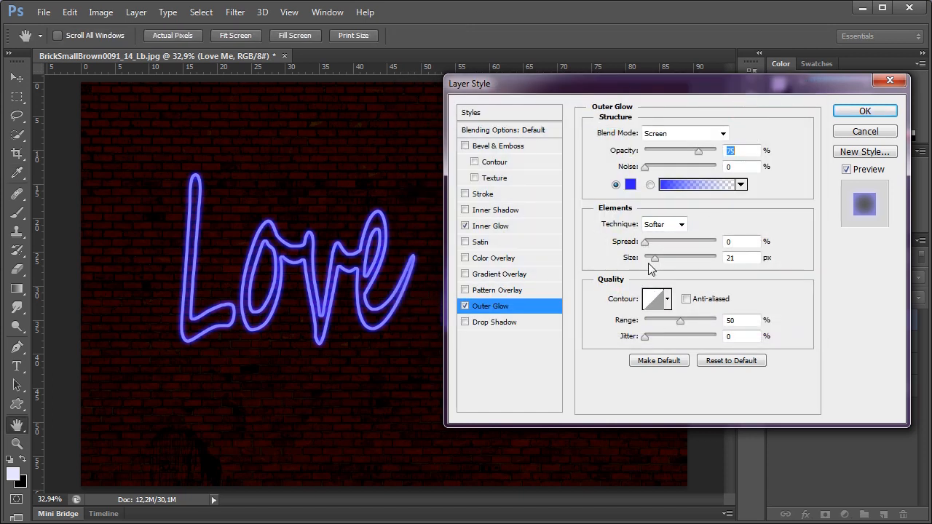
mouse_move(655, 263)
left_mouse_down()
mouse_move(667, 265)
mouse_move(648, 244)
mouse_move(657, 258)
left_mouse_up()
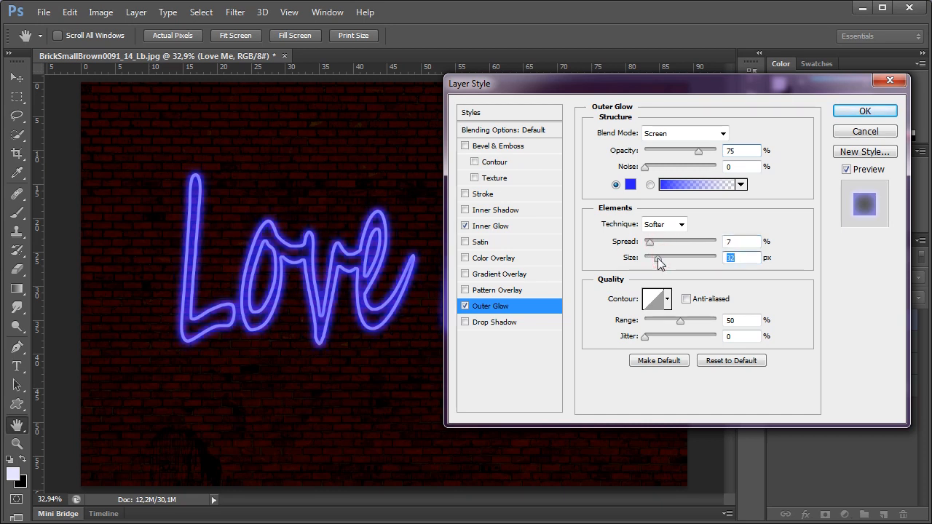
- Add a Drop Shadow to the lettering with an angle of 118° and a distance of 53 px
left_click(502, 322)
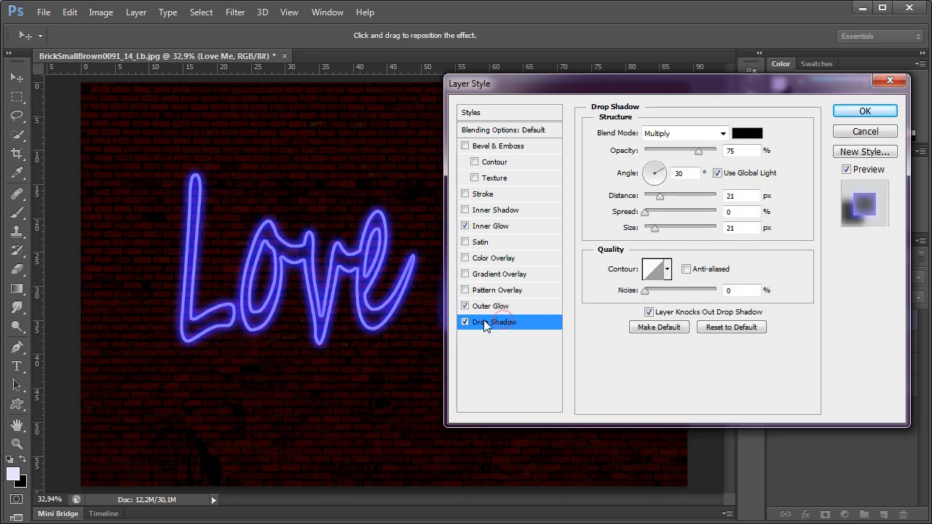
left_click(651, 170)
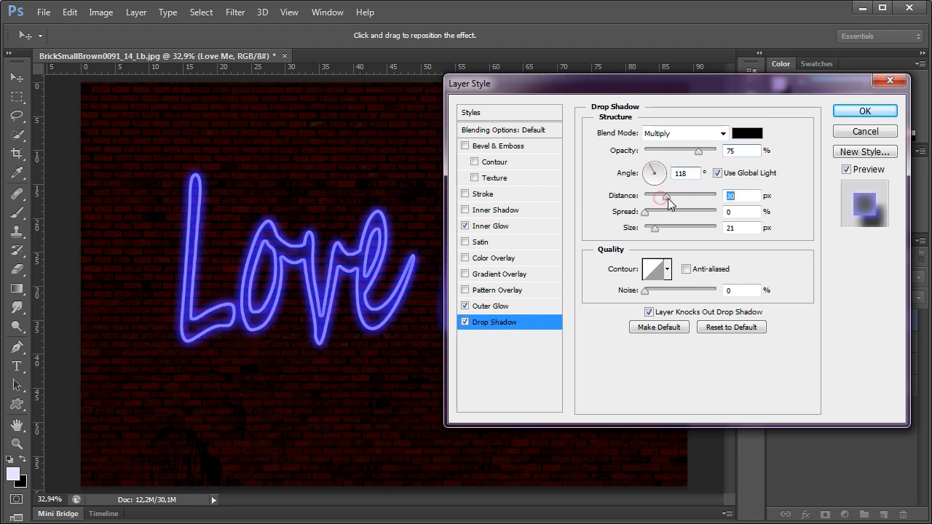
left_click_drag(676, 198, 680, 198)
left_click_drag(748, 94, 717, 117)
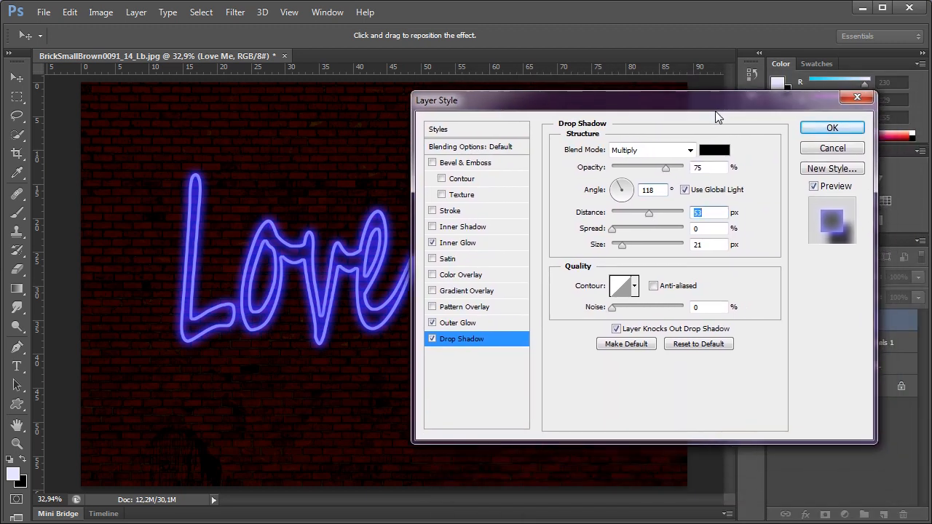
- Change the Inner Glow colour to a slightly lighter blue and apply the layer style
left_click(475, 243)
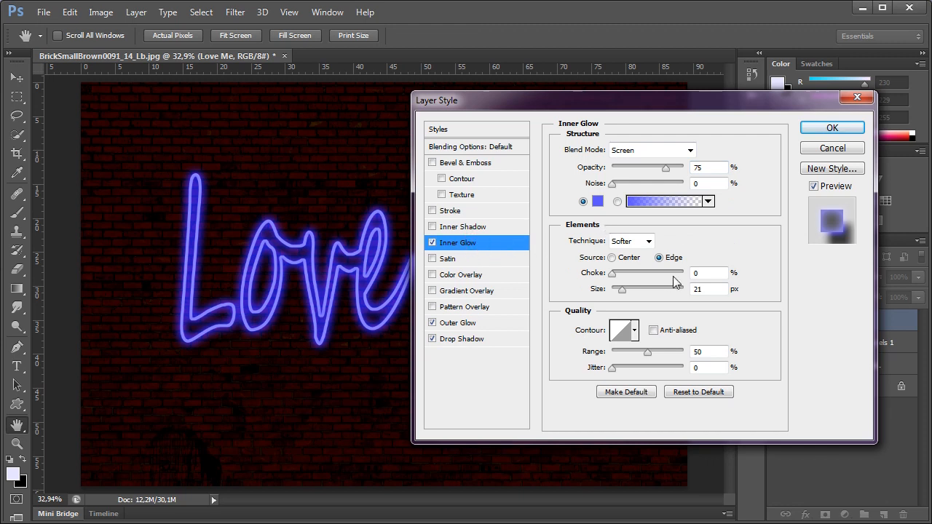
left_click(598, 207)
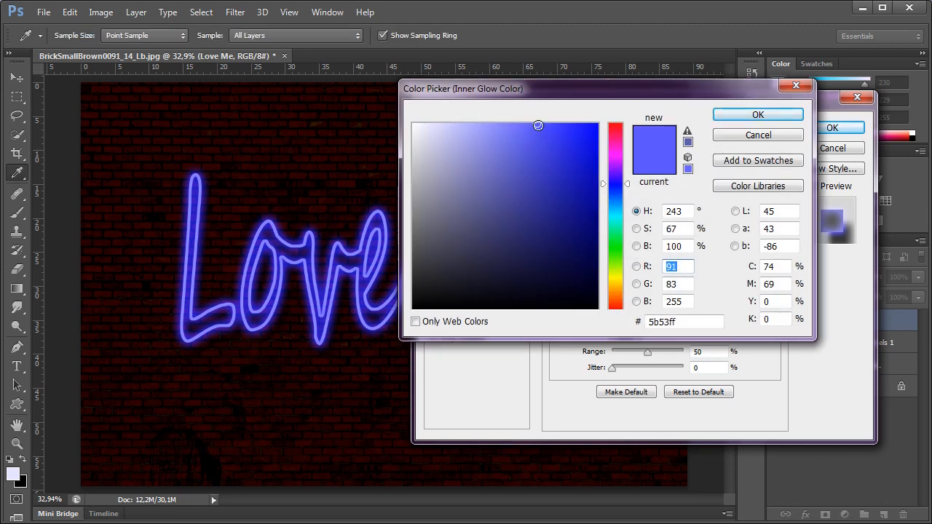
mouse_move(537, 124)
left_mouse_down()
mouse_move(466, 127)
mouse_move(518, 128)
left_mouse_up()
left_click(758, 114)
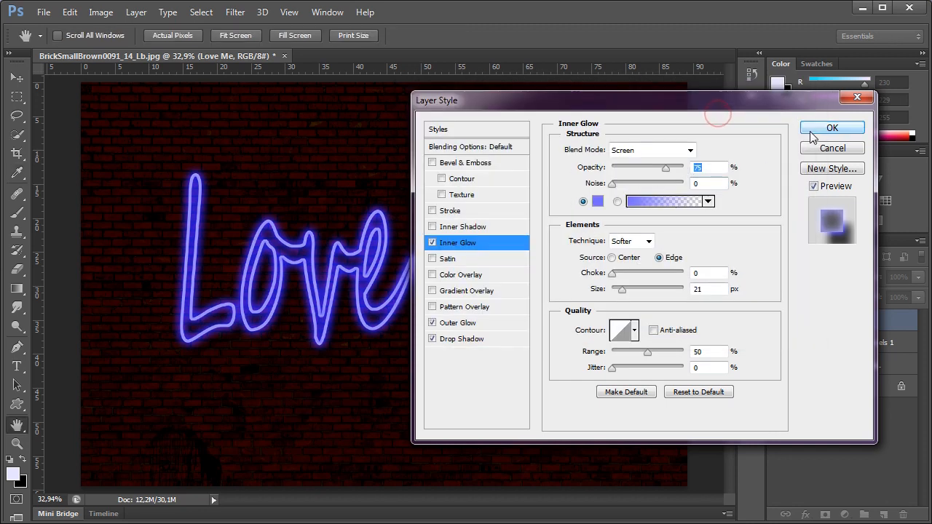
left_click(832, 127)
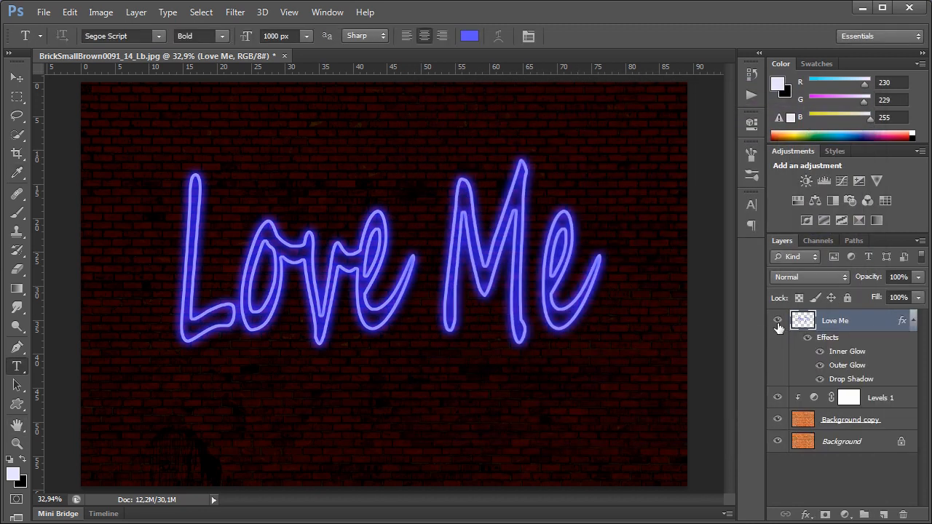
- Select the pixels of the "Love Me" layer and expand the selection by 100 pixels
right_click(801, 321)
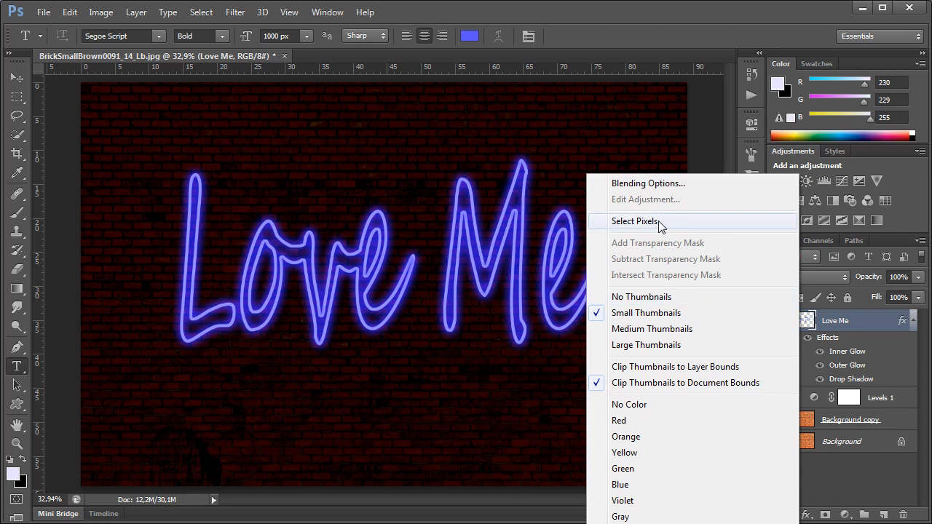
left_click(658, 220)
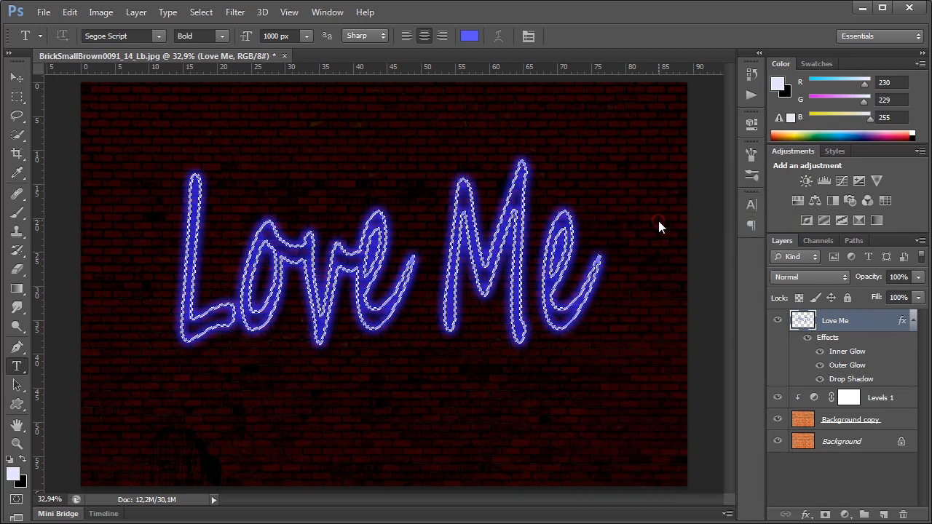
left_click(201, 12)
mouse_move(229, 173)
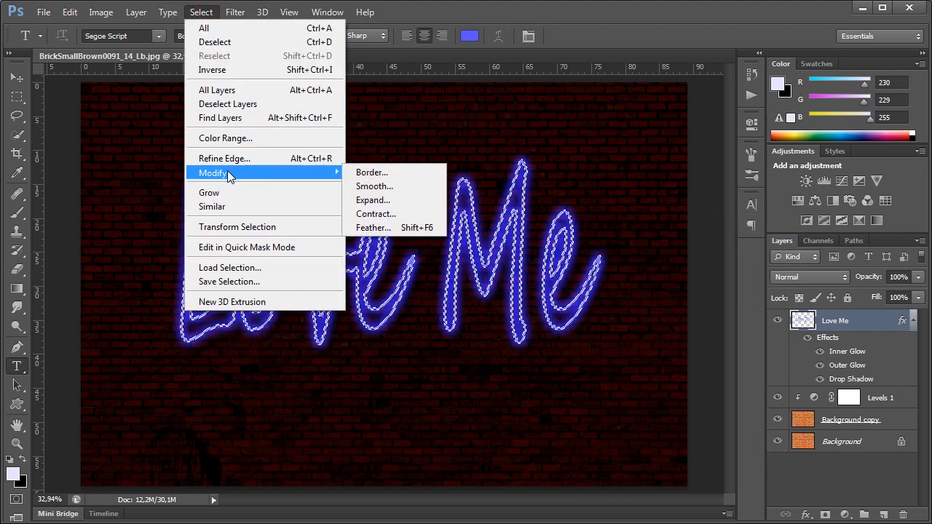
left_click(400, 201)
double_click(473, 193)
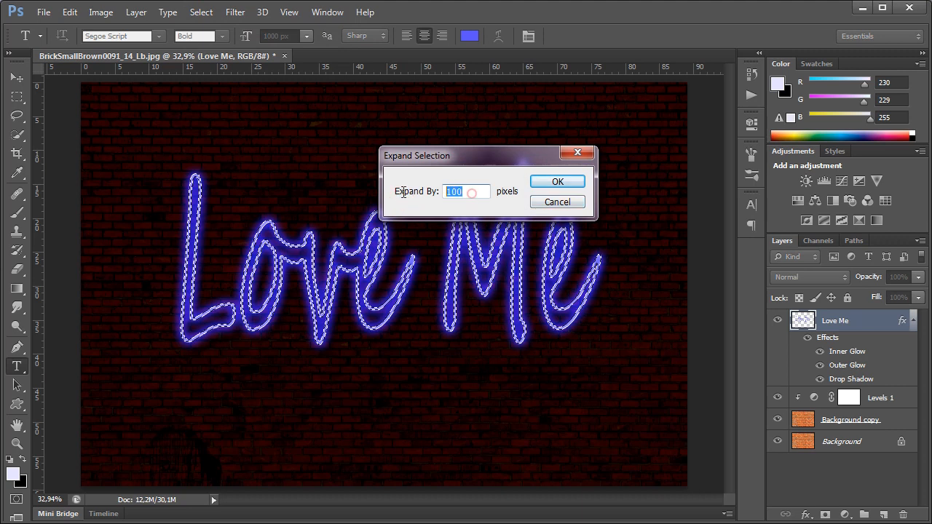
type("100")
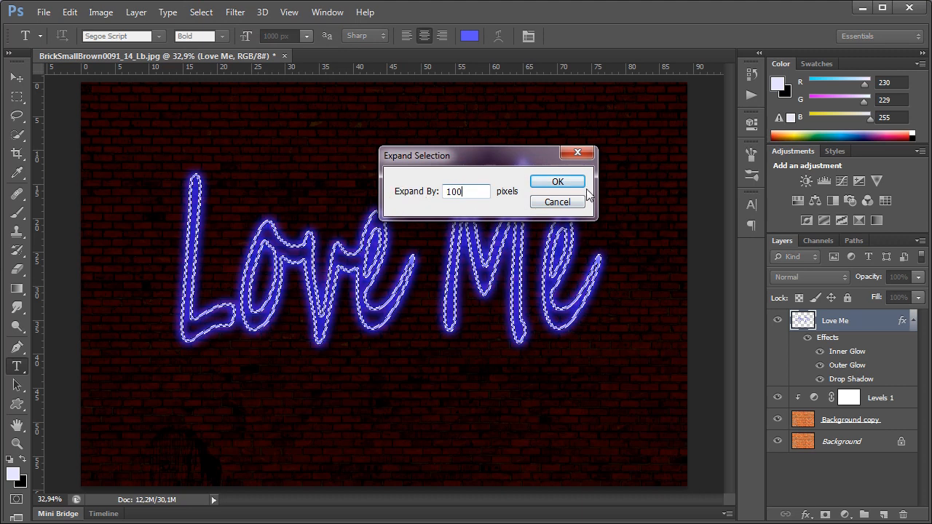
left_click(557, 182)
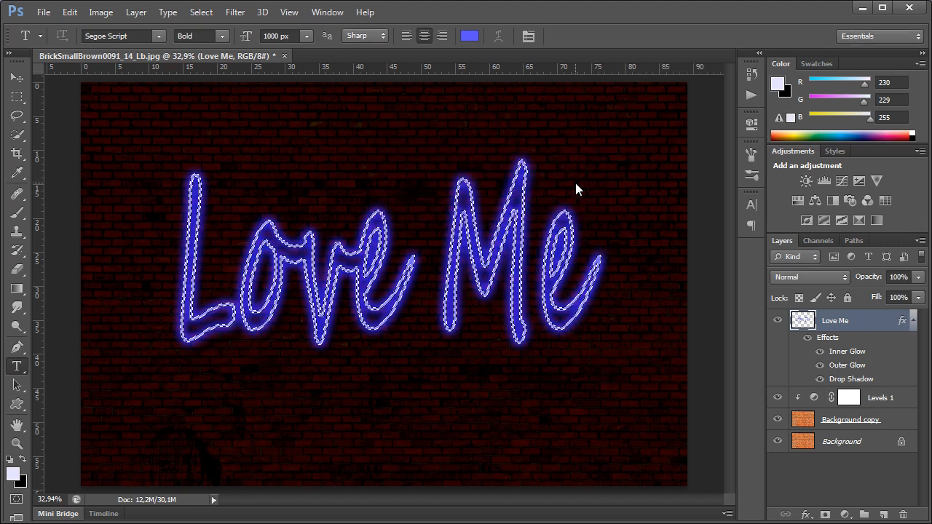
- Refine the edge of the expanded selection with a feather of 47.9 px, output as a selection
left_click(201, 13)
left_click(232, 158)
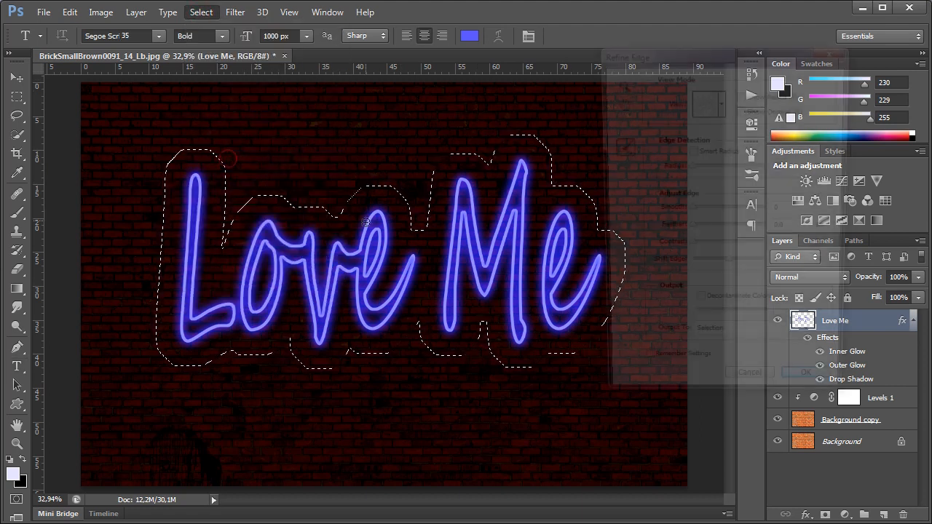
left_click_drag(689, 230, 731, 233)
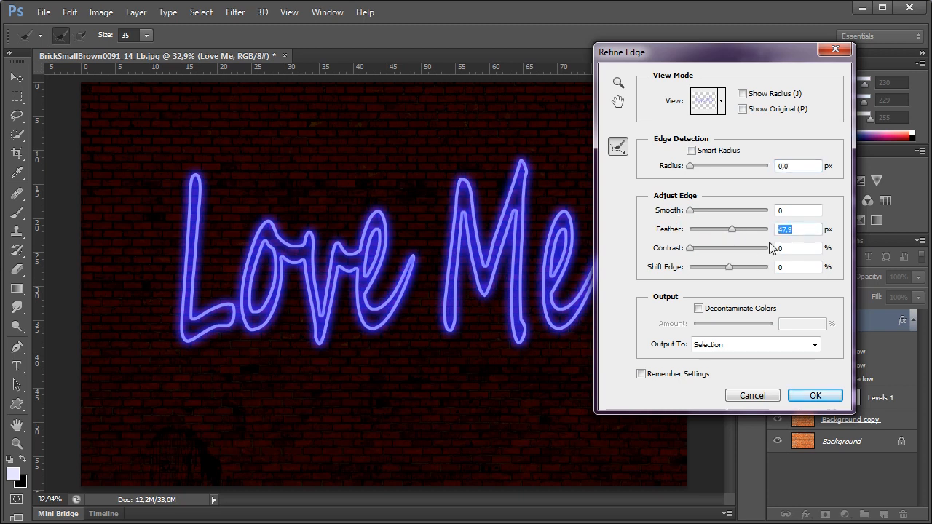
left_click(797, 395)
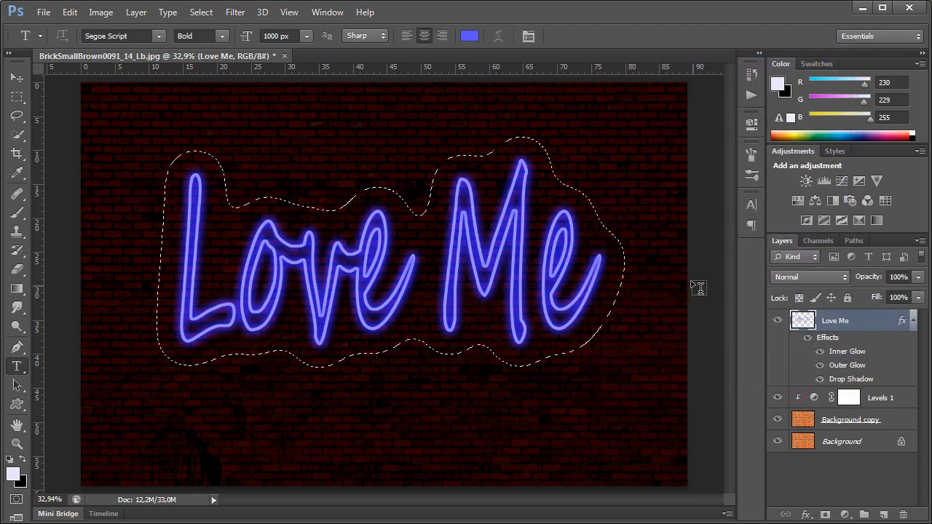
- Create a new empty layer directly above the Levels 1 adjustment, keeping the default settings
left_click(846, 405)
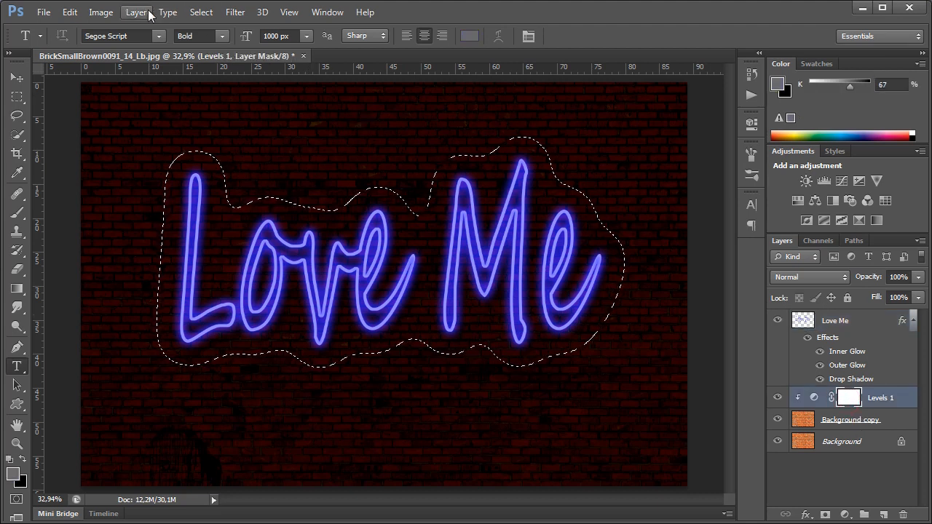
left_click(136, 12)
mouse_move(149, 31)
left_click(327, 28)
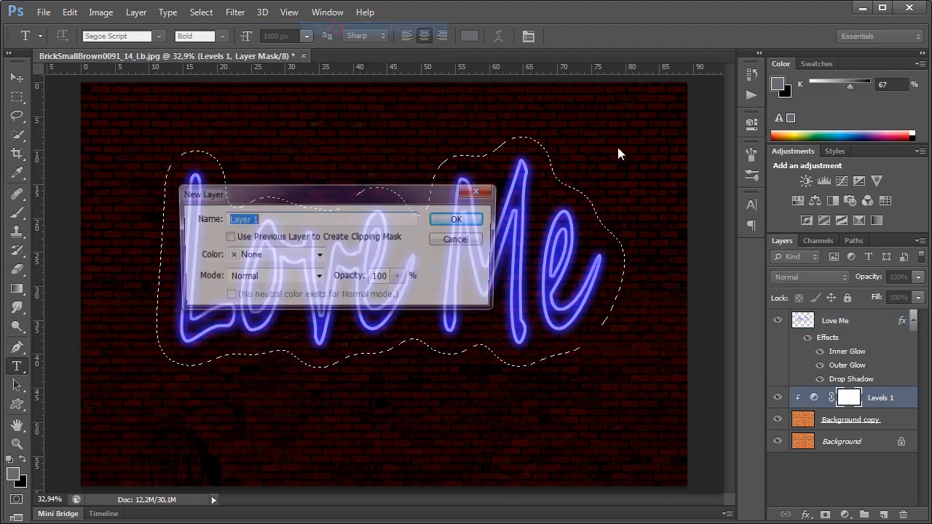
left_click(464, 221)
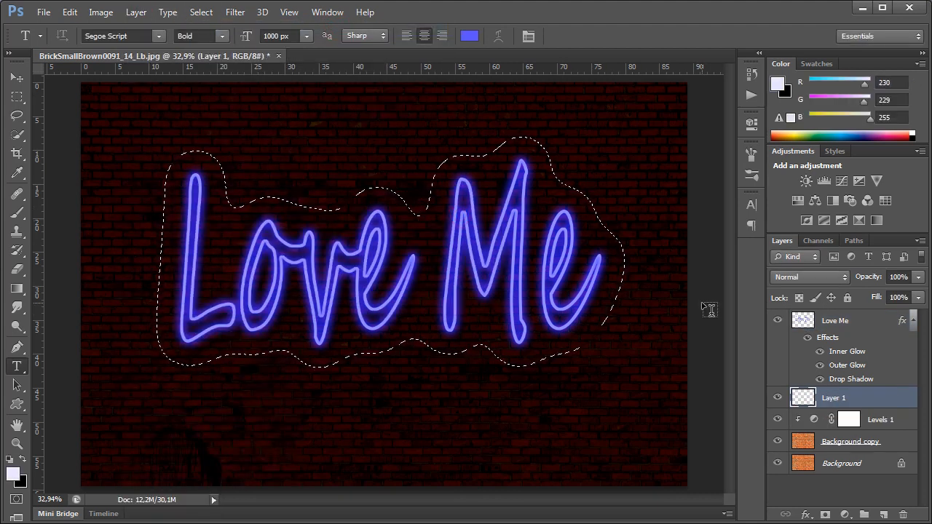
- Choose the Brush tool and set the foreground colour to the pale blue c1befc
left_click(20, 214)
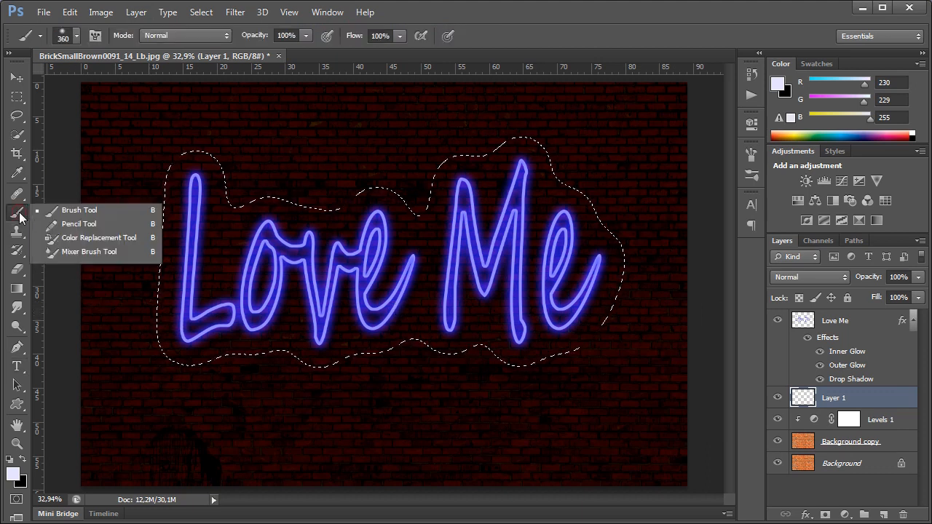
left_click(73, 213)
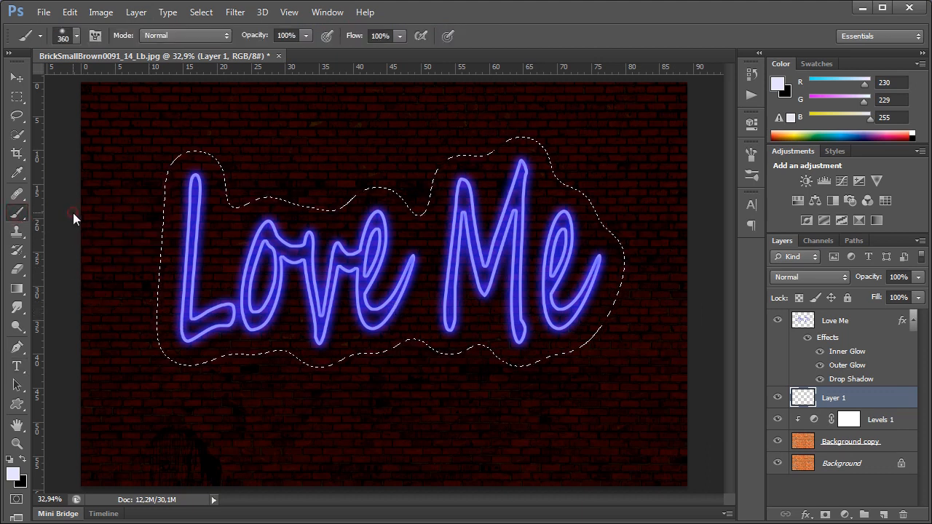
left_click(12, 474)
left_click(687, 322)
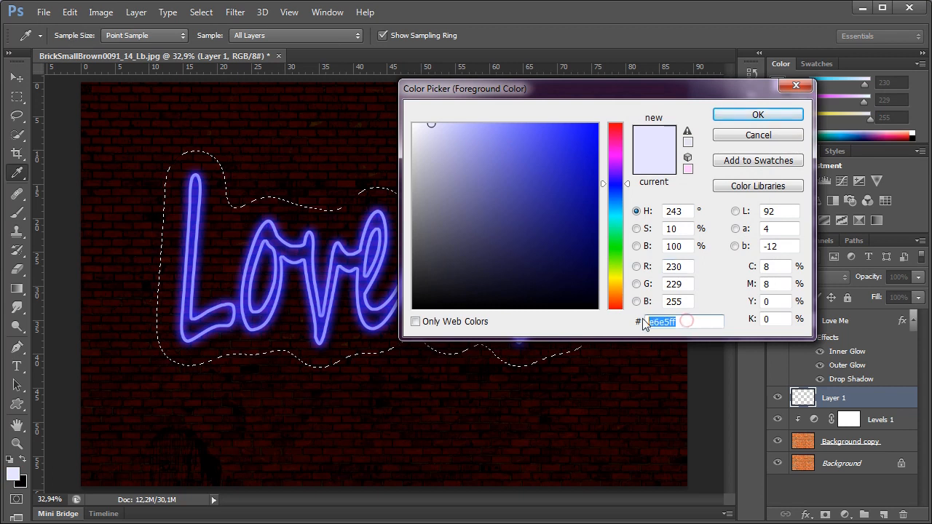
right_click(664, 321)
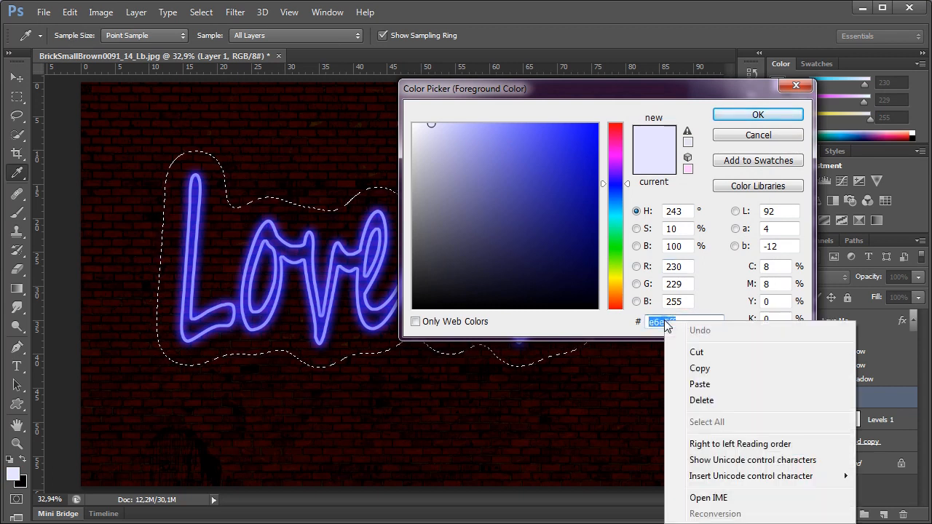
left_click(699, 383)
left_click_drag(536, 126, 458, 125)
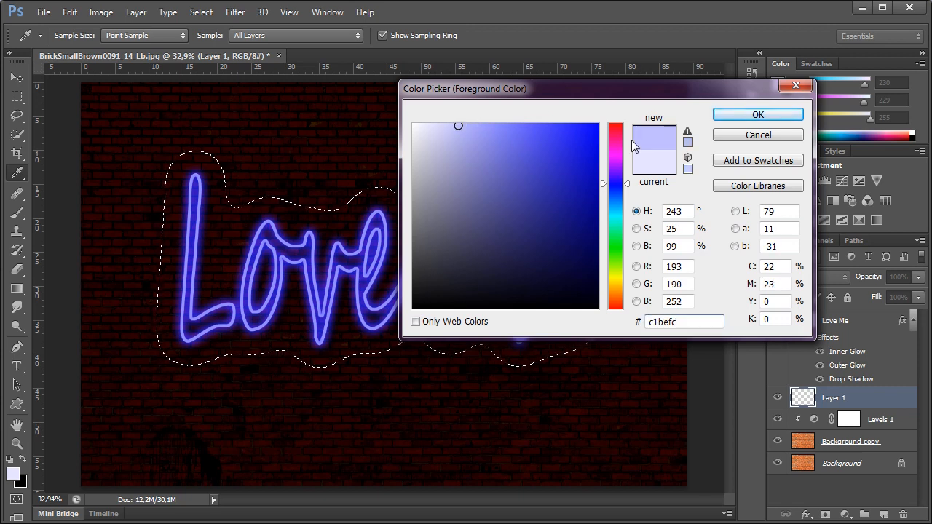
left_click(740, 117)
key("b")
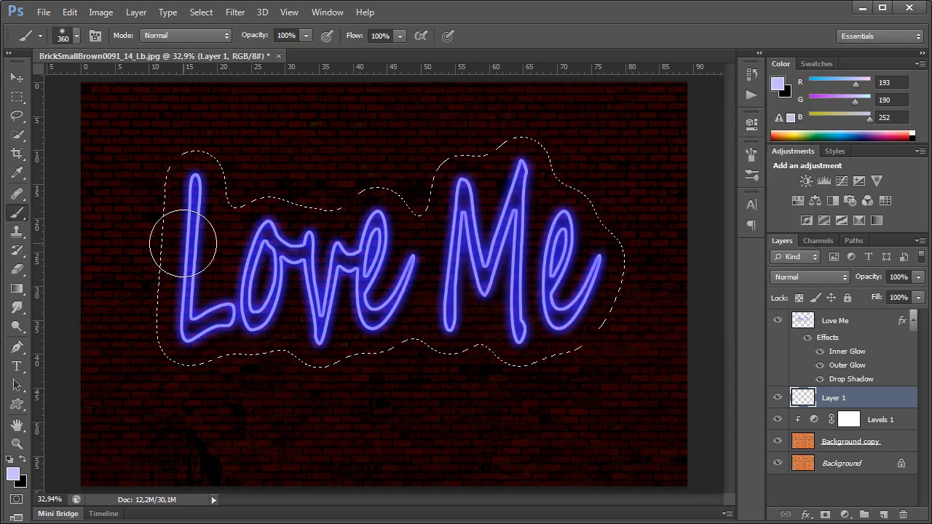
- Reduce the soft round brush to a size of 226 px
left_click(77, 37)
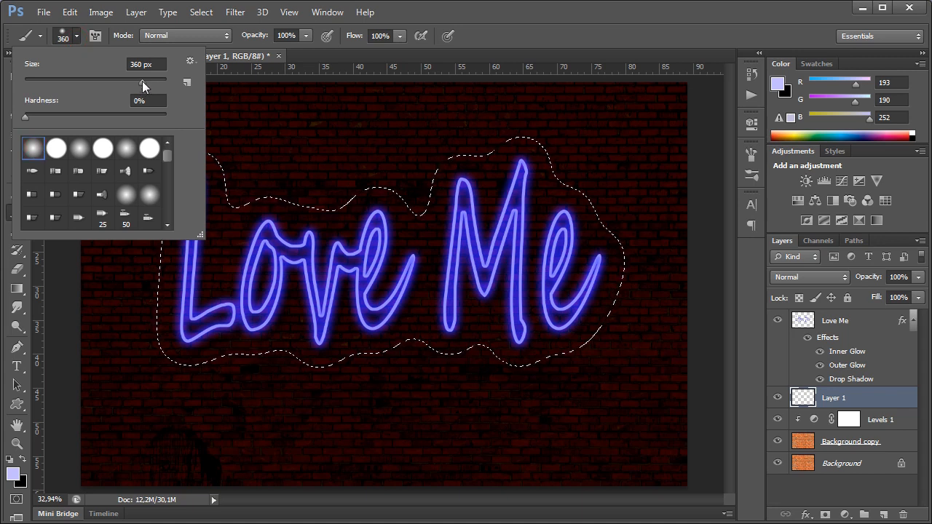
left_click_drag(133, 80, 133, 81)
left_click(504, 27)
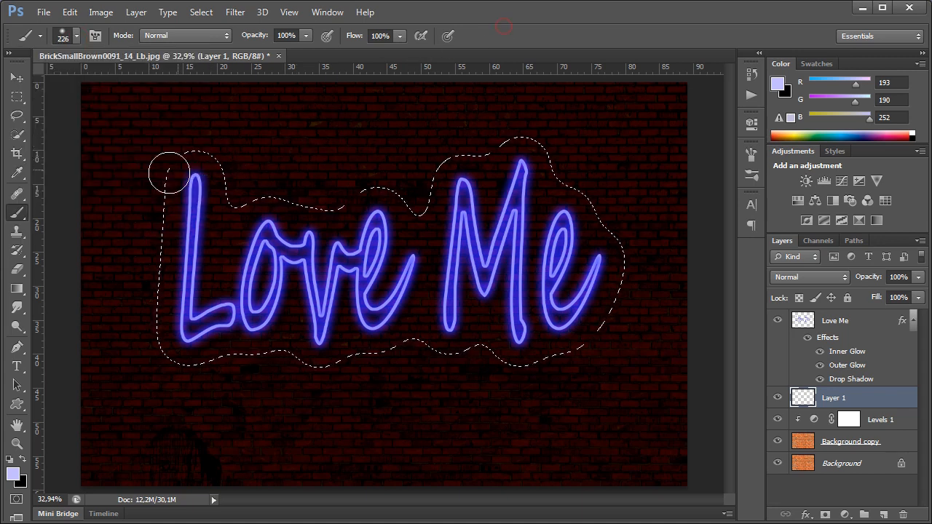
- Paint the whole feathered selection around the Love Me lettering with the pale blue brush on Layer 1 and deselect
mouse_move(204, 158)
left_mouse_down()
mouse_move(198, 166)
mouse_move(259, 183)
mouse_move(292, 233)
mouse_move(225, 320)
mouse_move(266, 347)
mouse_move(252, 355)
mouse_move(416, 200)
mouse_move(422, 340)
mouse_move(479, 371)
mouse_move(553, 218)
mouse_move(598, 338)
mouse_move(610, 244)
left_mouse_up()
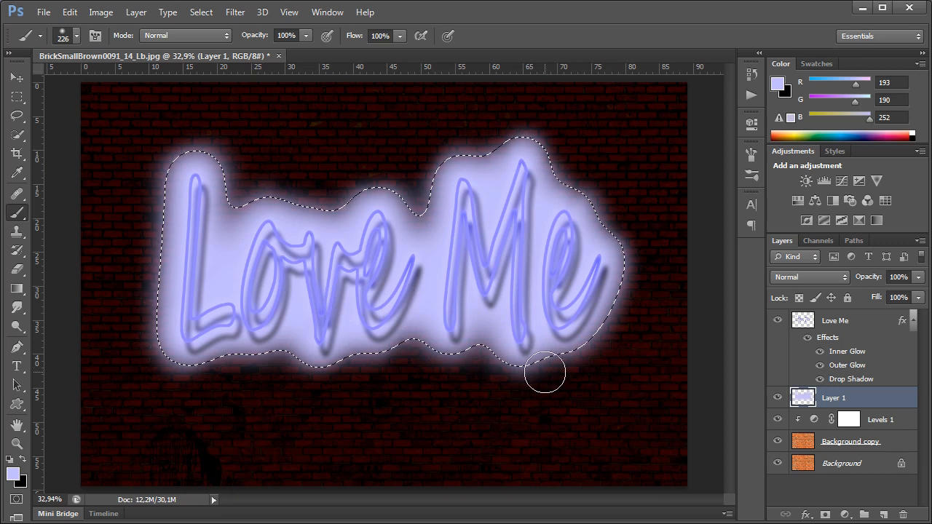
left_click(202, 12)
left_click(210, 40)
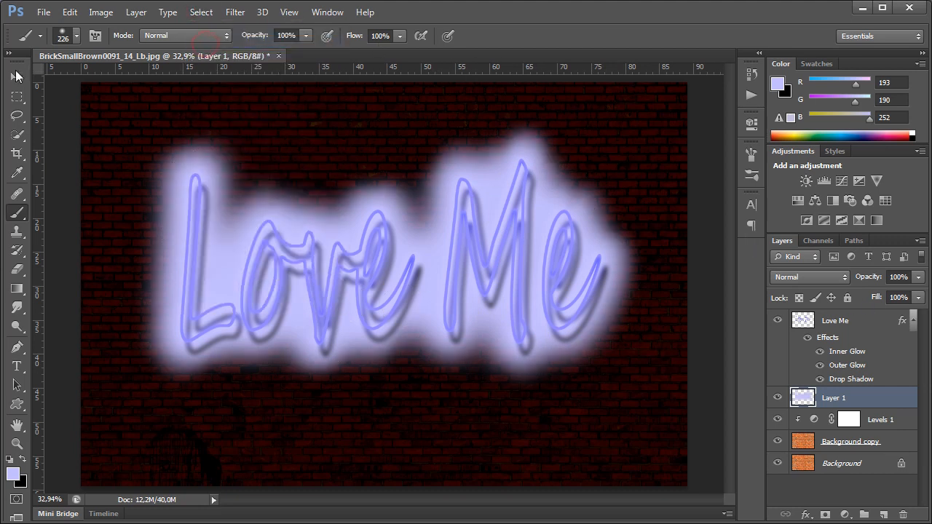
- Switch to the Move tool and set the blend mode of Layer 1 to Color Dodge
left_click(18, 76)
left_click(795, 280)
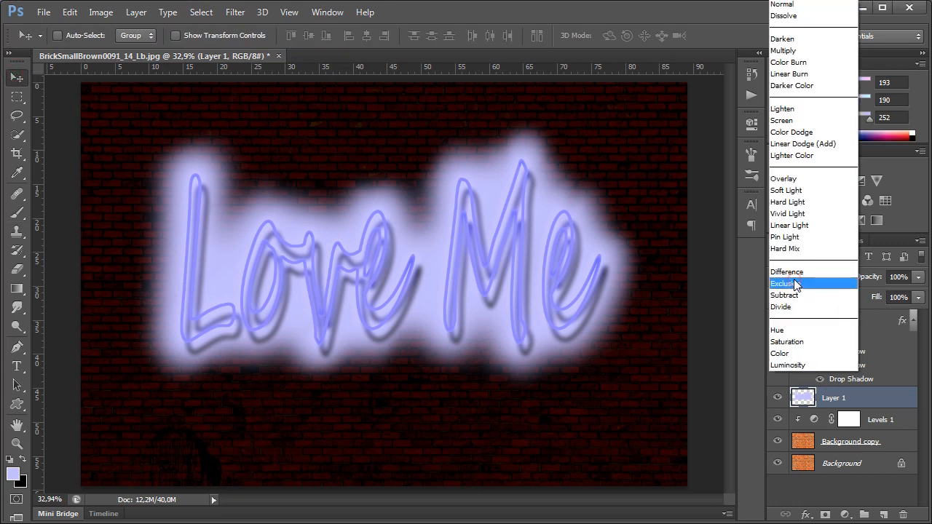
left_click(811, 132)
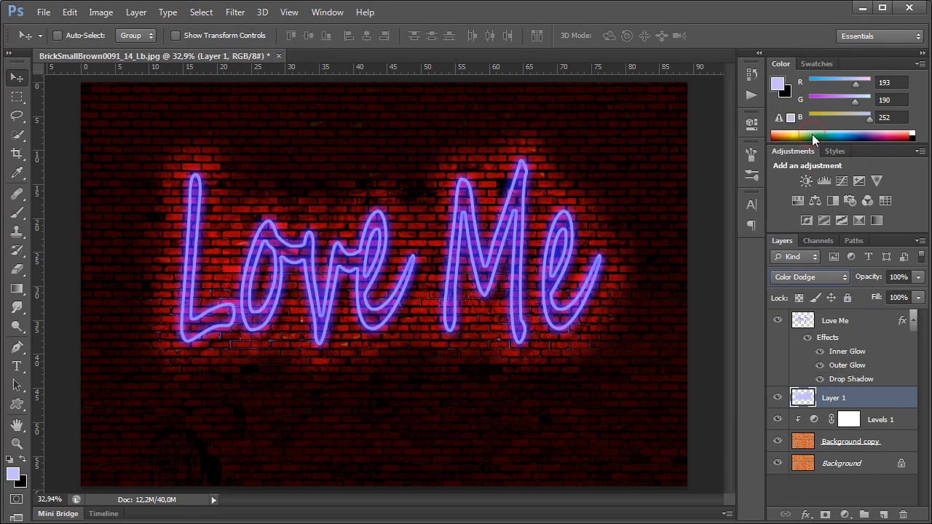
- Try lower opacities for Layer 1, such as 50% and 70%, and settle on 60%
left_click(899, 277)
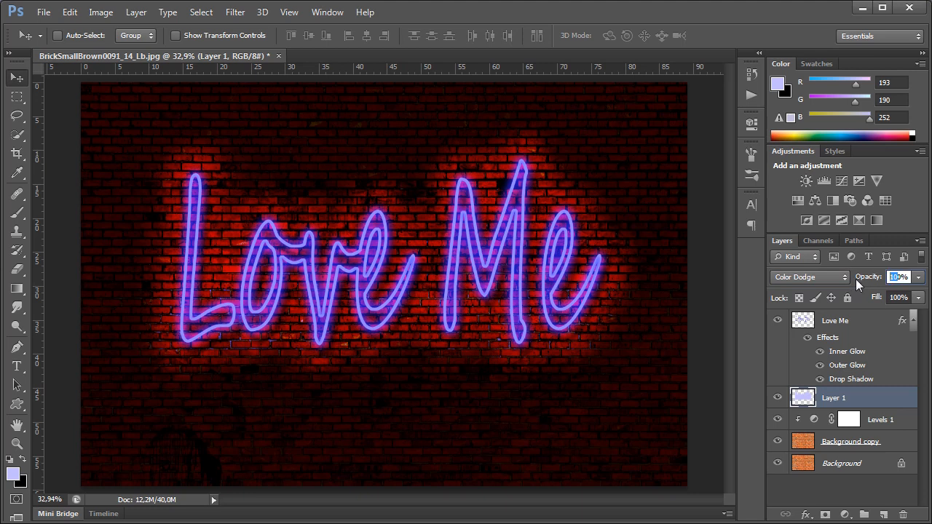
type("50")
key("Return")
type("70")
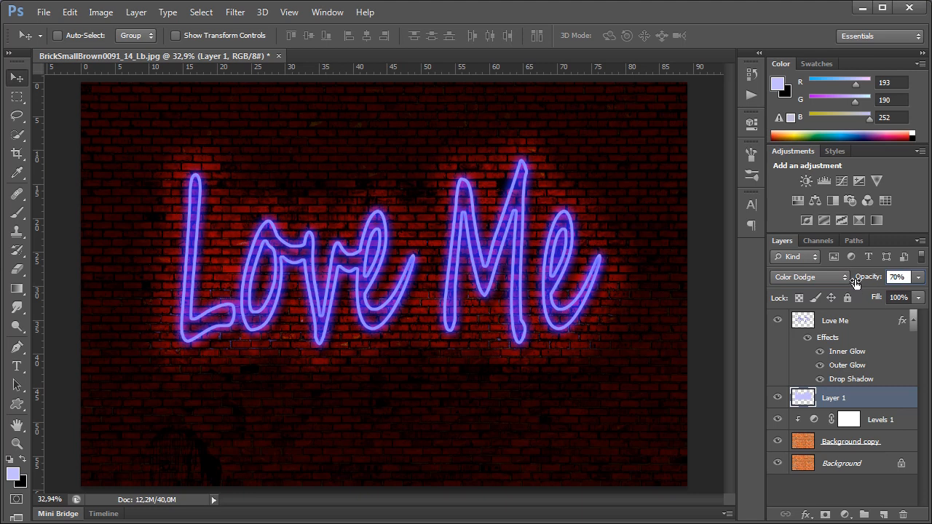
key("Return")
key("Tab")
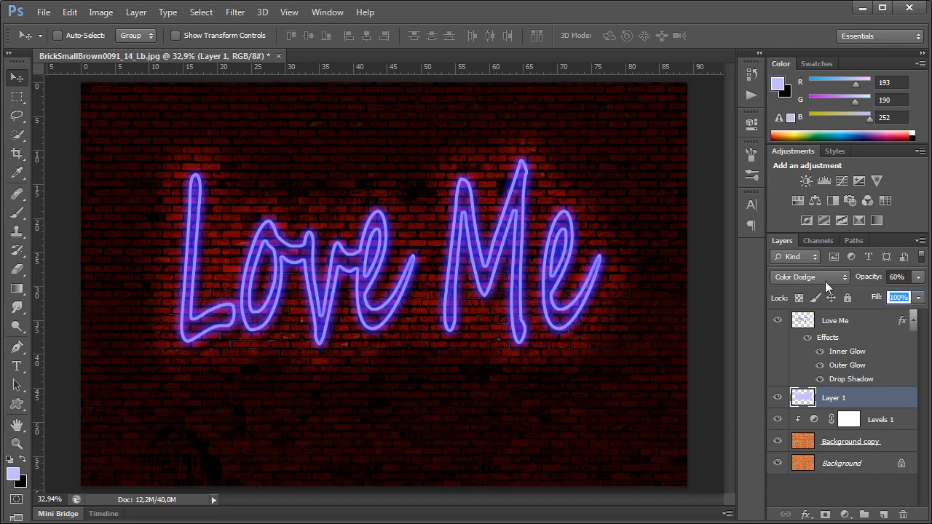
- Compare the image with and without the Love Me layer, Layer 1 and the Levels 1 adjustment by toggling each one's visibility off and on
left_click(778, 321)
left_click(777, 321)
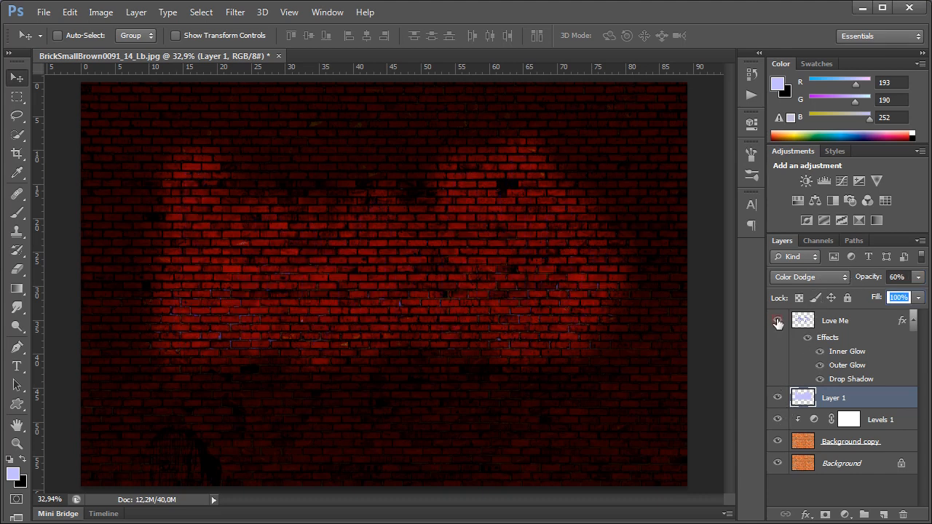
left_click(778, 398)
left_click(778, 398)
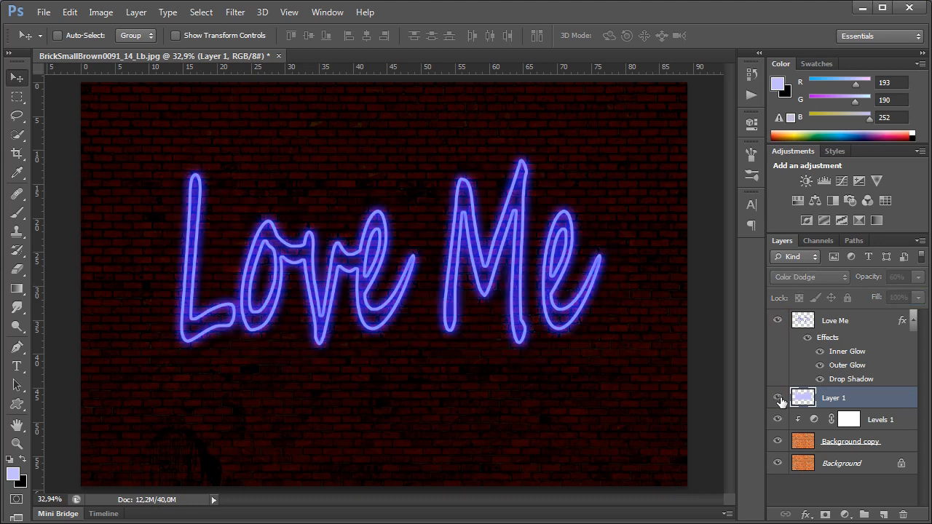
left_click(778, 420)
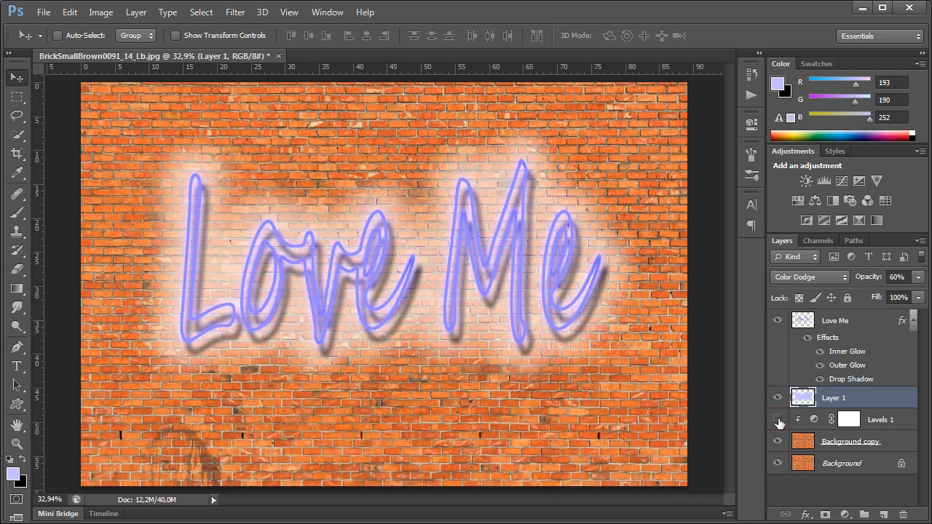
left_click(777, 420)
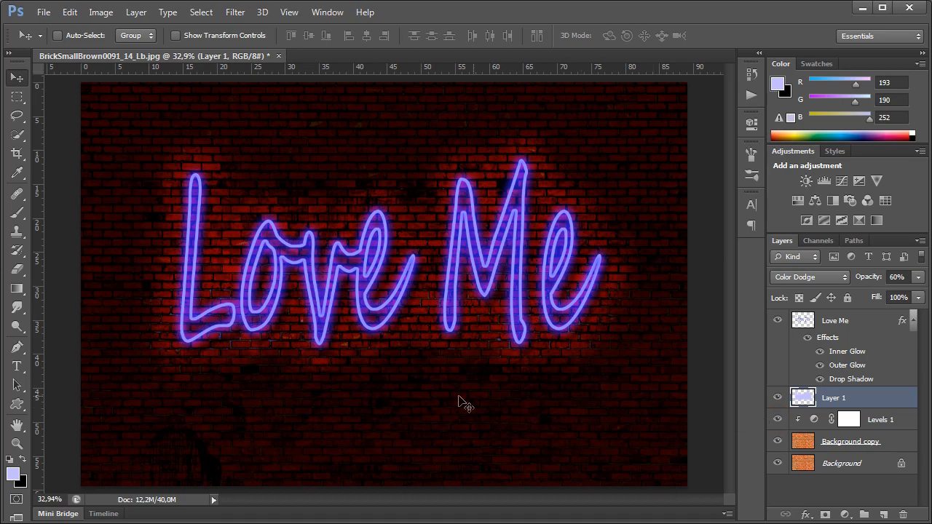